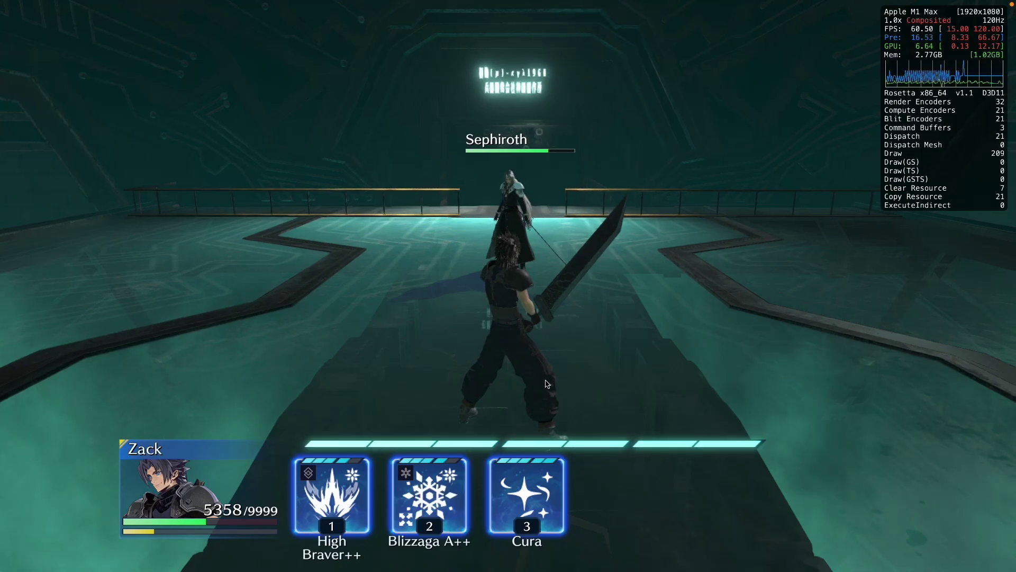
Check the sound output from the Steam window, then cast Cura on a target in the game.
{"action": "key", "text": "super+Tab"}
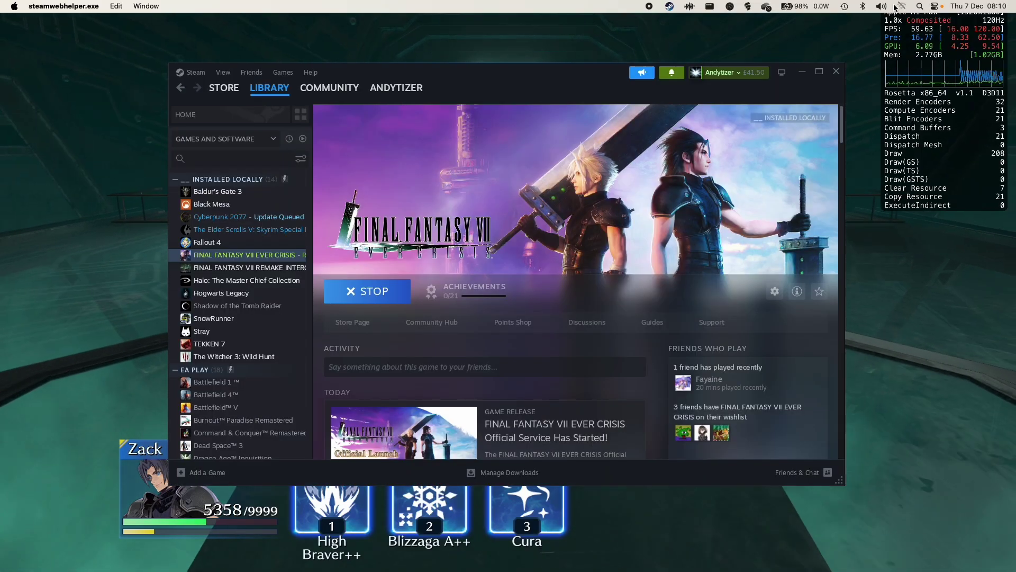
{"action": "left_click", "coordinate": [881, 6]}
{"action": "key", "text": "super+Tab"}
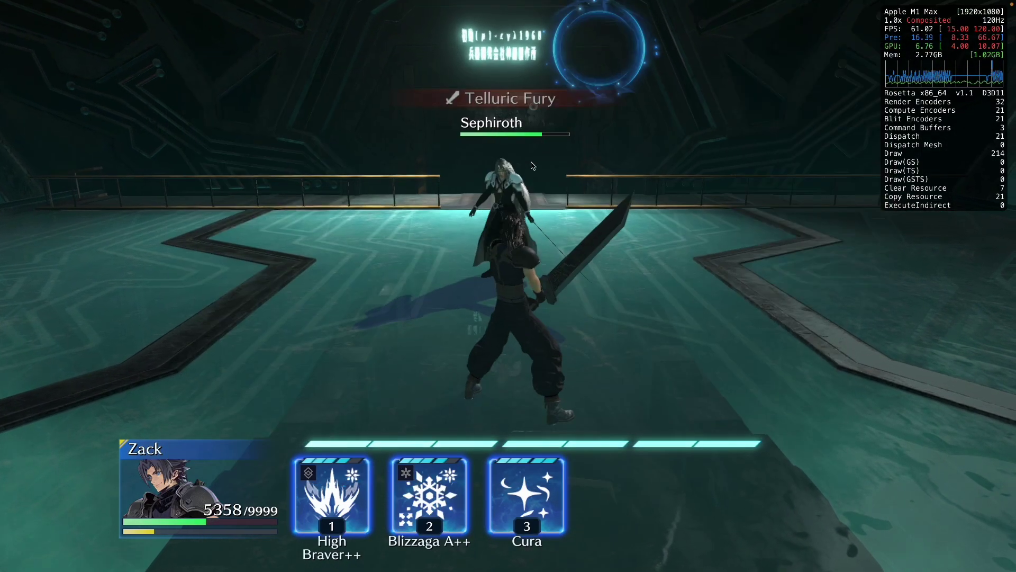
{"action": "key", "text": "3"}
{"action": "key", "text": "F3"}
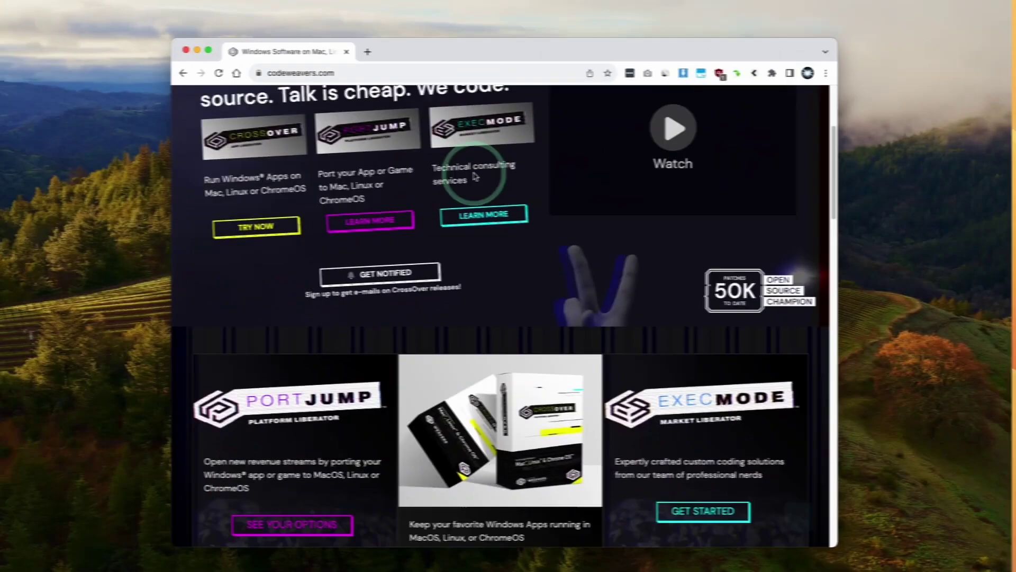
On the CrossOver store pricing page, paste and apply a promo code to discount the plans.
{"action": "scroll", "coordinate": [508, 318], "scroll_direction": "down", "scroll_amount": 5}
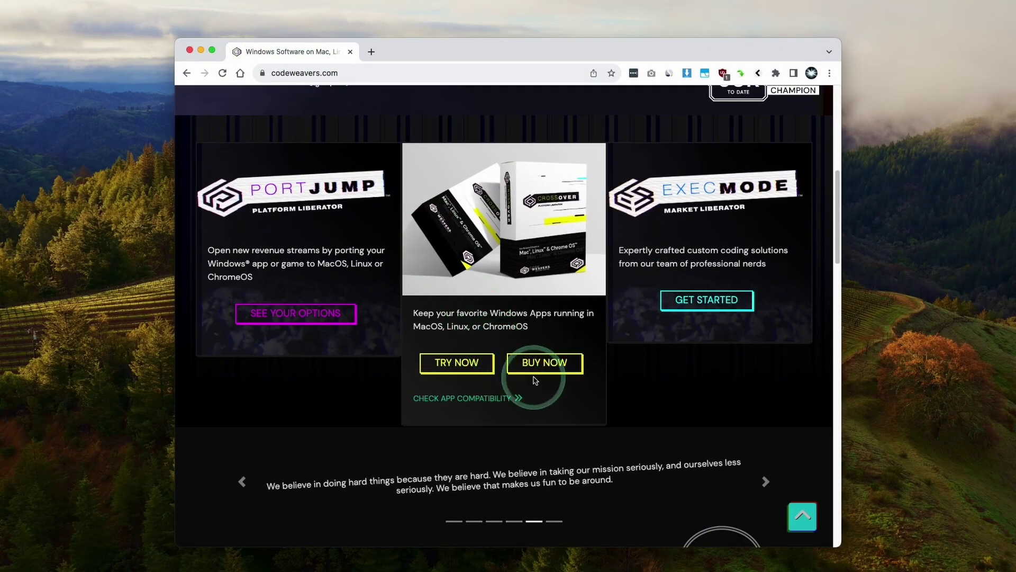
{"action": "left_click", "coordinate": [534, 366]}
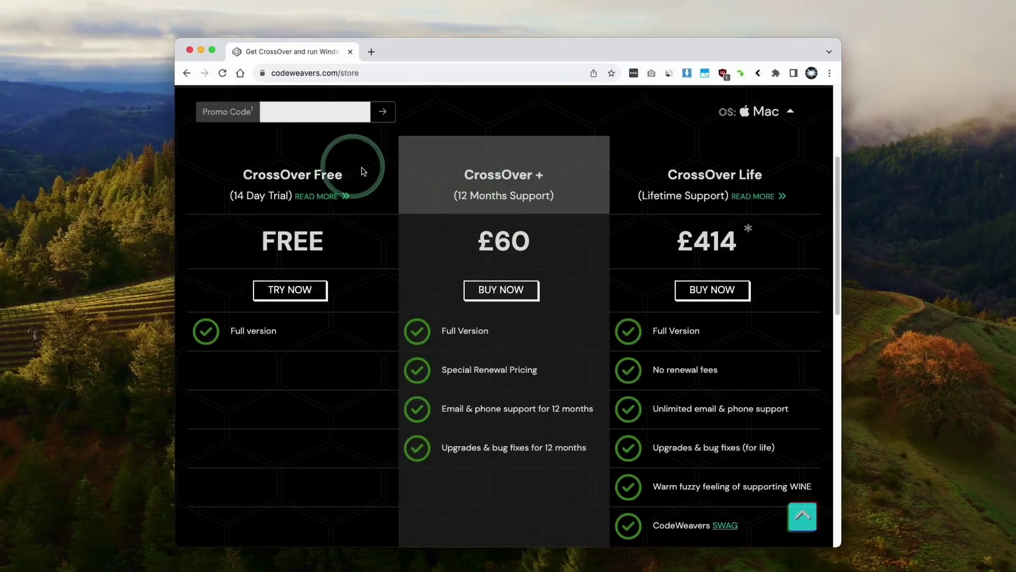
{"action": "mouse_move", "coordinate": [442, 178]}
{"action": "left_mouse_down"}
{"action": "mouse_move", "coordinate": [583, 193]}
{"action": "mouse_move", "coordinate": [437, 170]}
{"action": "left_mouse_up"}
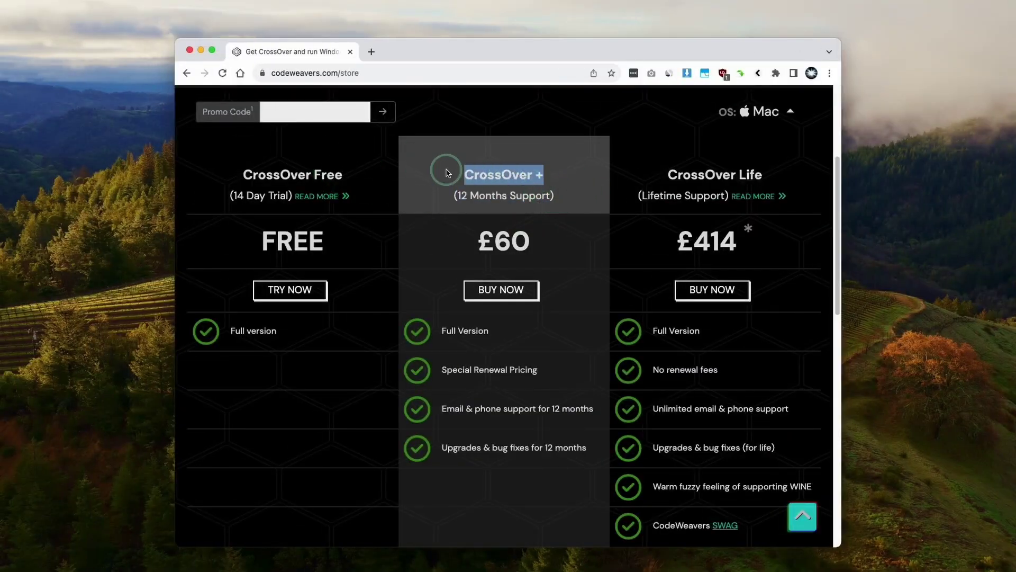
{"action": "left_click", "coordinate": [421, 178]}
{"action": "left_click", "coordinate": [280, 111]}
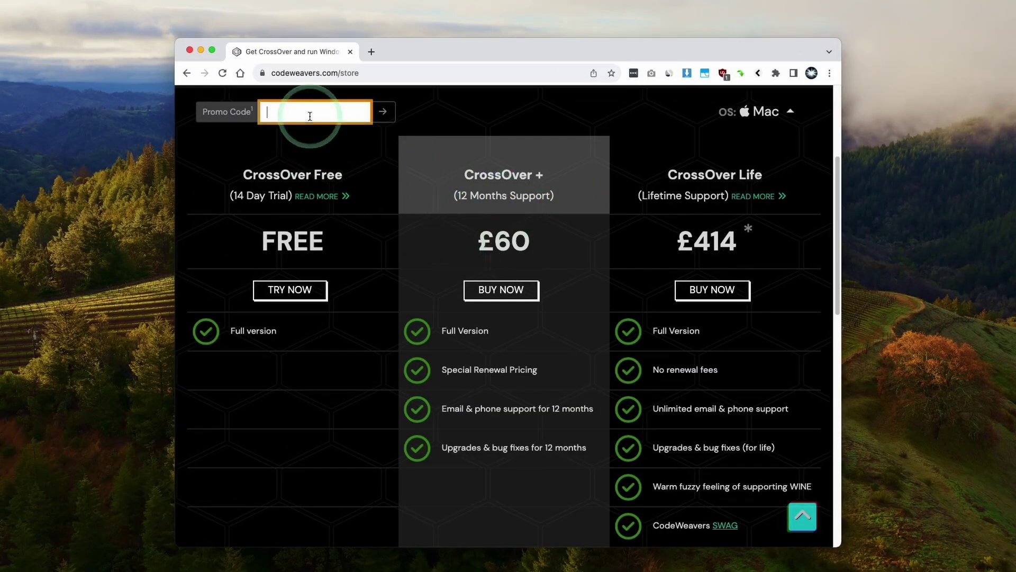
{"action": "type", "text": "APPLEGAMINGWIKINEW"}
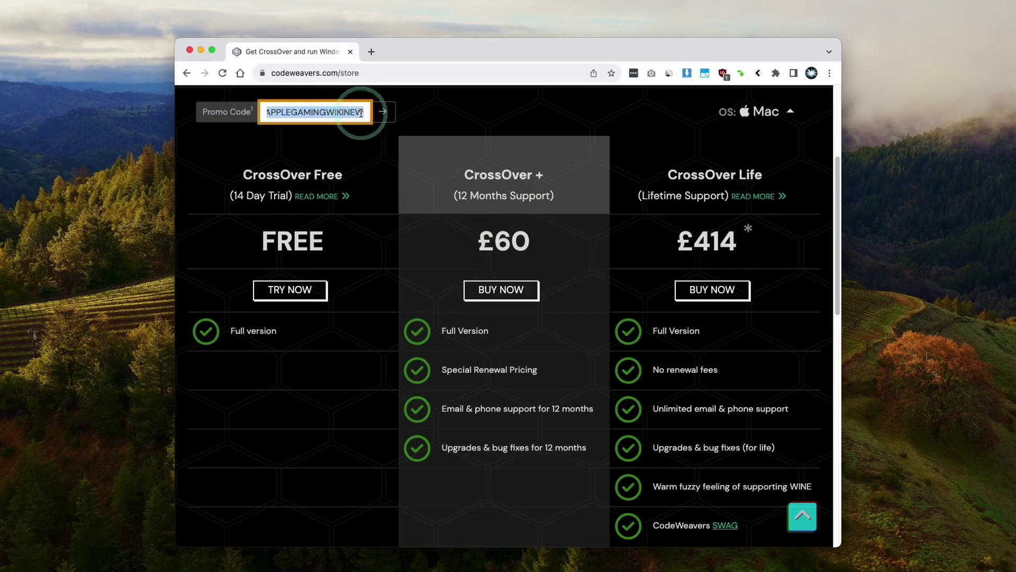
{"action": "left_click", "coordinate": [382, 112]}
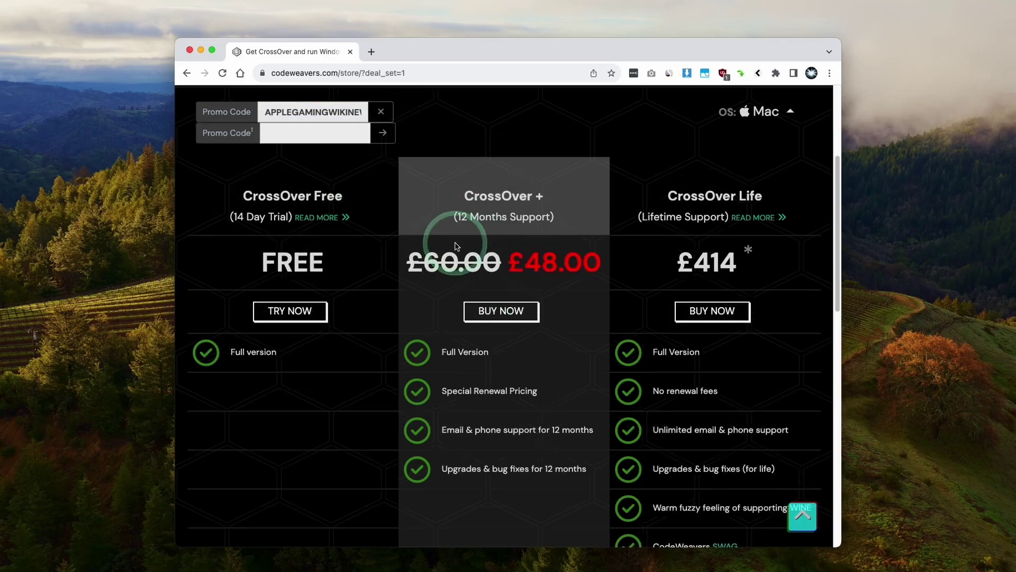
Buy the CrossOver + plan at its discounted £48.00 price.
{"action": "left_click_drag", "start_coordinate": [411, 257], "coordinate": [602, 264]}
{"action": "left_click", "coordinate": [411, 227]}
{"action": "left_click", "coordinate": [519, 260]}
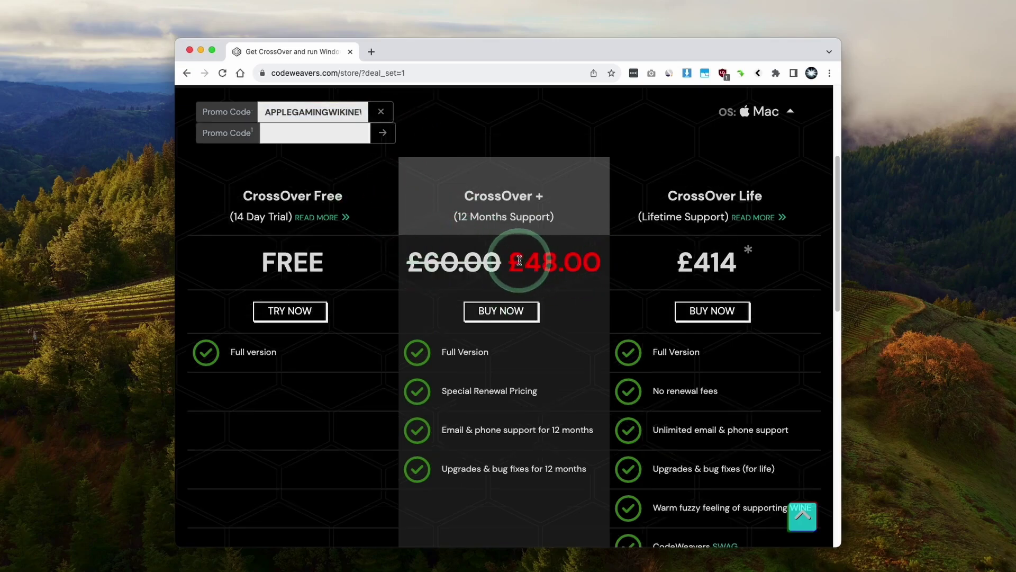
{"action": "scroll", "coordinate": [508, 254], "scroll_direction": "down", "scroll_amount": 2}
{"action": "left_click", "coordinate": [492, 241]}
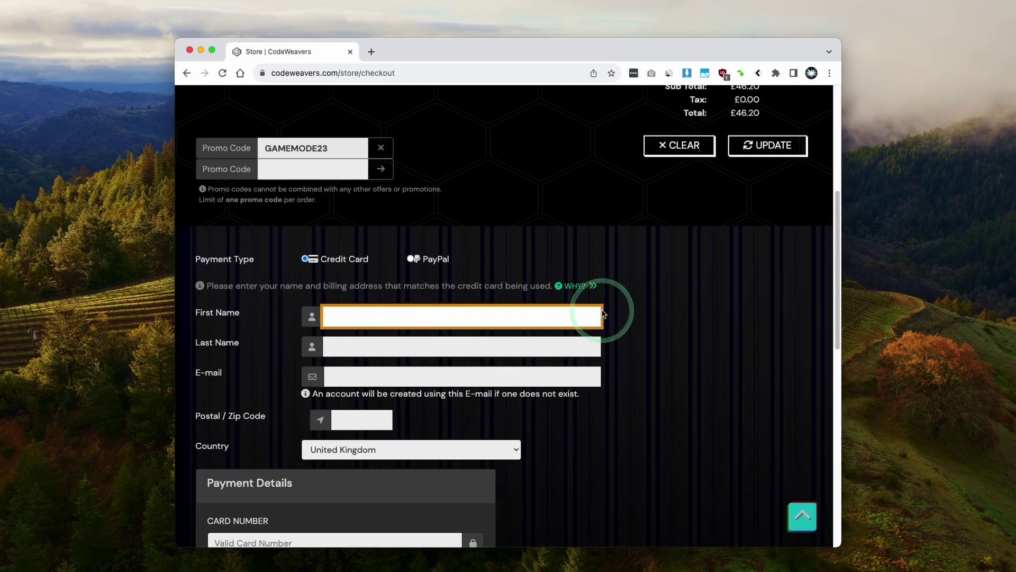
{"action": "scroll", "coordinate": [501, 254], "scroll_direction": "up", "scroll_amount": 5}
From the CodeWeavers home page, request the CrossOver Mac 23.5.0 free trial and save the file.
{"action": "left_click", "coordinate": [415, 173]}
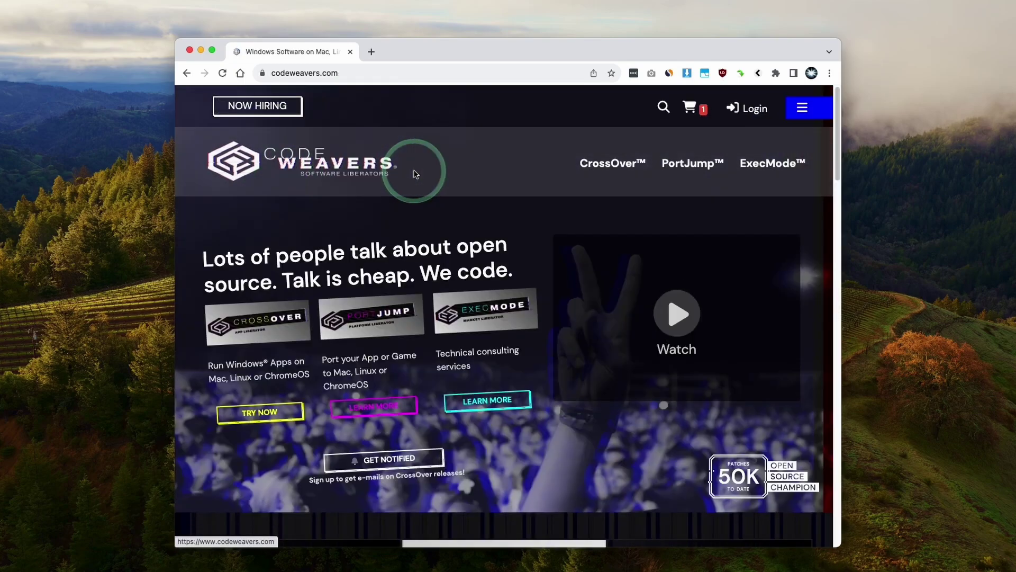
{"action": "scroll", "coordinate": [566, 236], "scroll_direction": "down", "scroll_amount": 5}
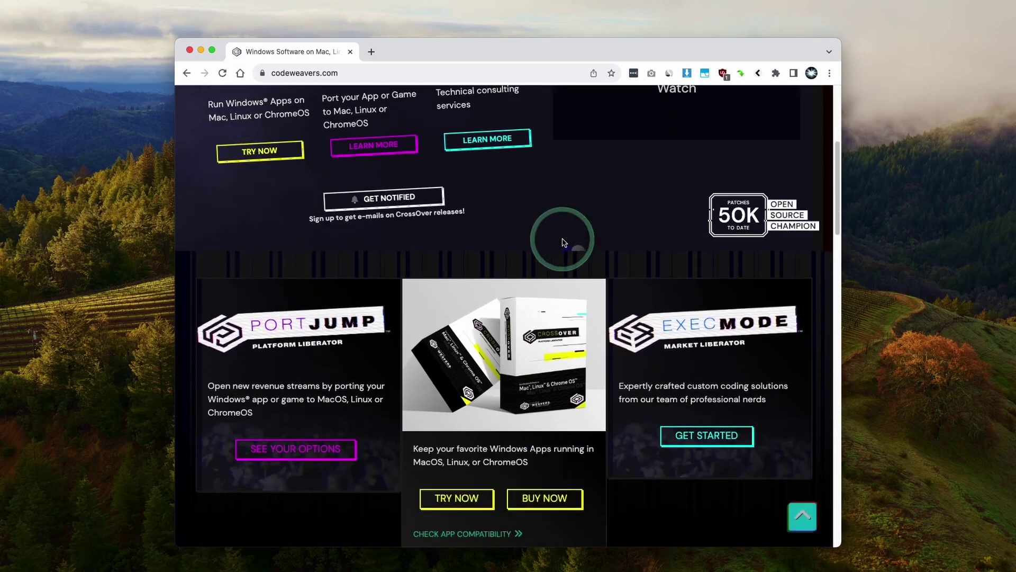
{"action": "scroll", "coordinate": [564, 243], "scroll_direction": "down", "scroll_amount": 3}
{"action": "left_click", "coordinate": [456, 363]}
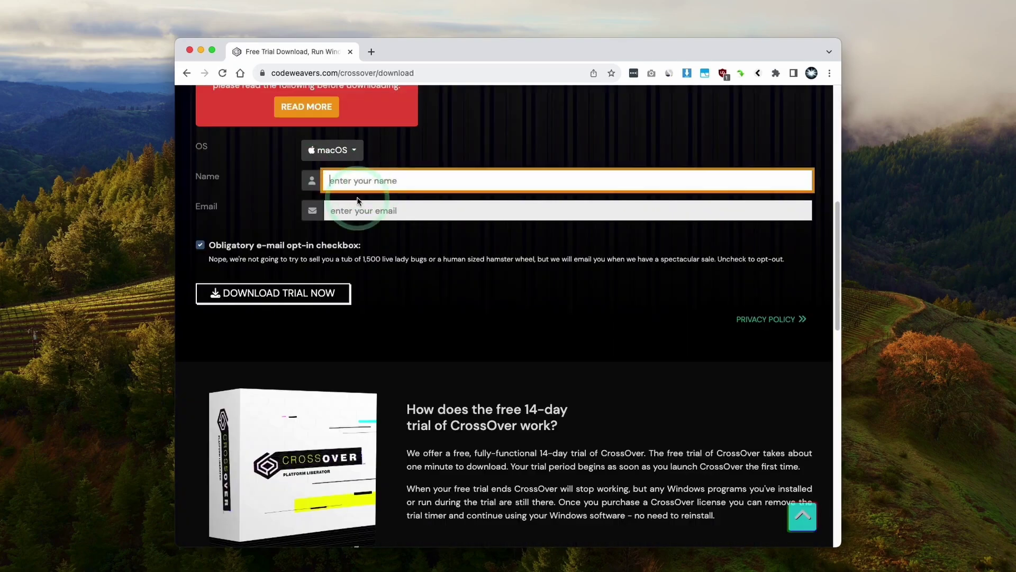
{"action": "left_click", "coordinate": [361, 209]}
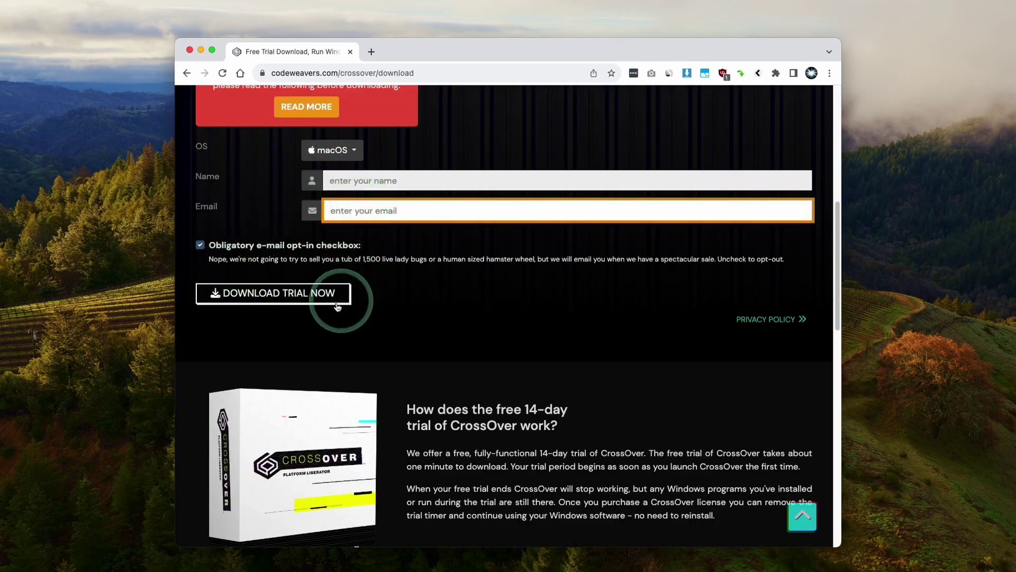
{"action": "left_click", "coordinate": [237, 297]}
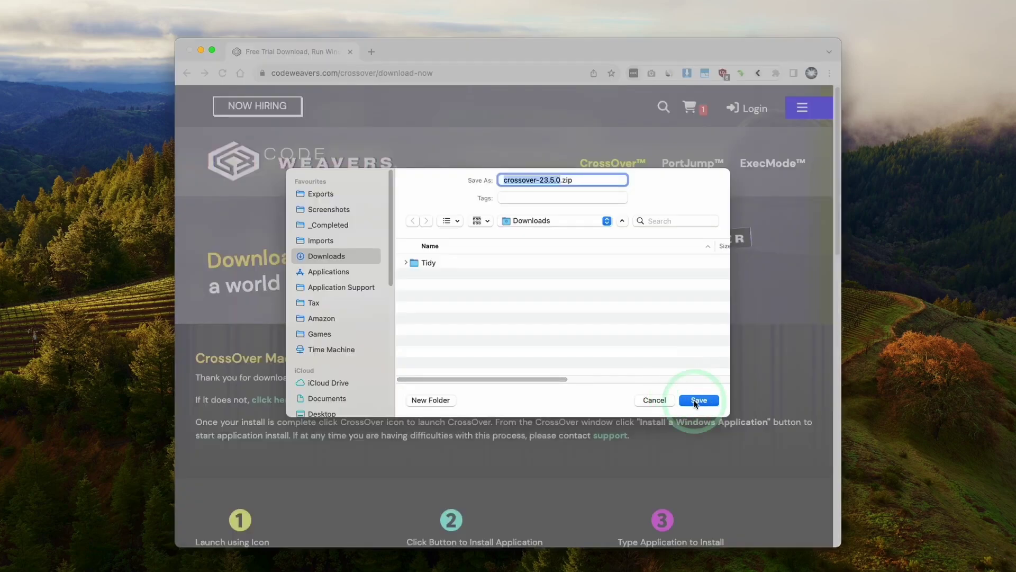
{"action": "left_click", "coordinate": [698, 401]}
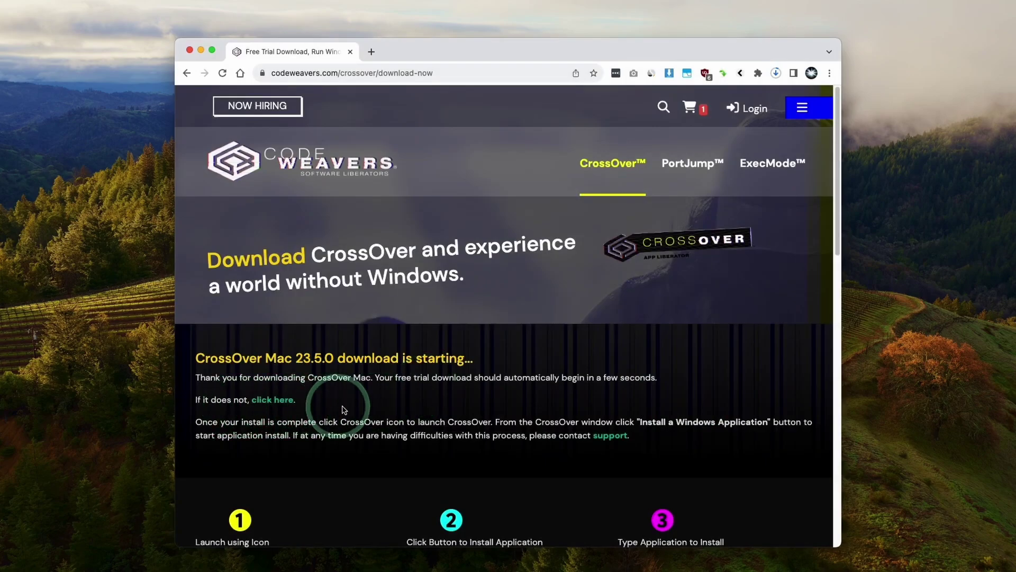
Unzip crossover-23.5.0.zip from Downloads and move CrossOver into the Applications folder.
{"action": "left_click", "coordinate": [98, 562]}
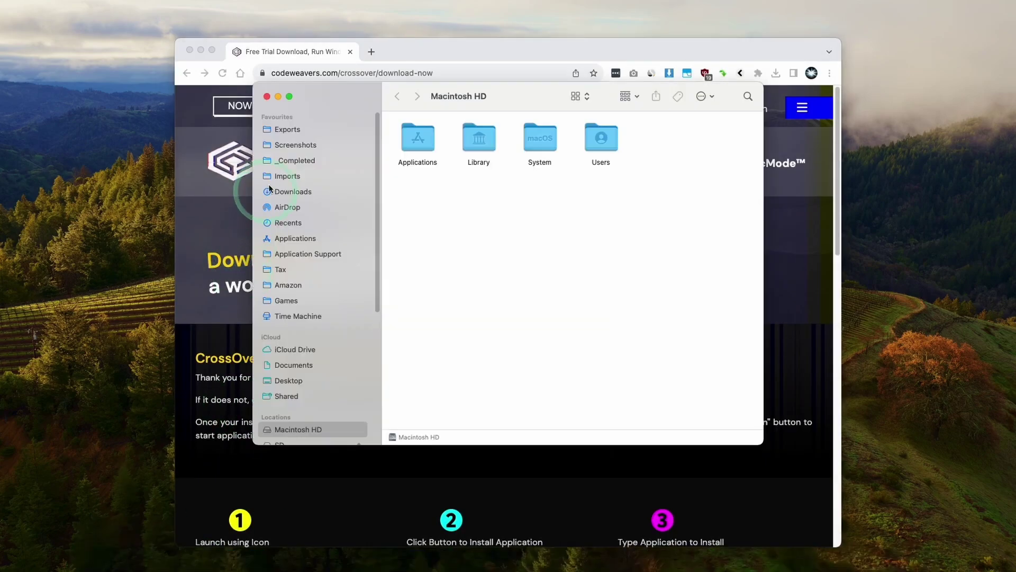
{"action": "left_click", "coordinate": [299, 191]}
{"action": "left_click", "coordinate": [407, 145]}
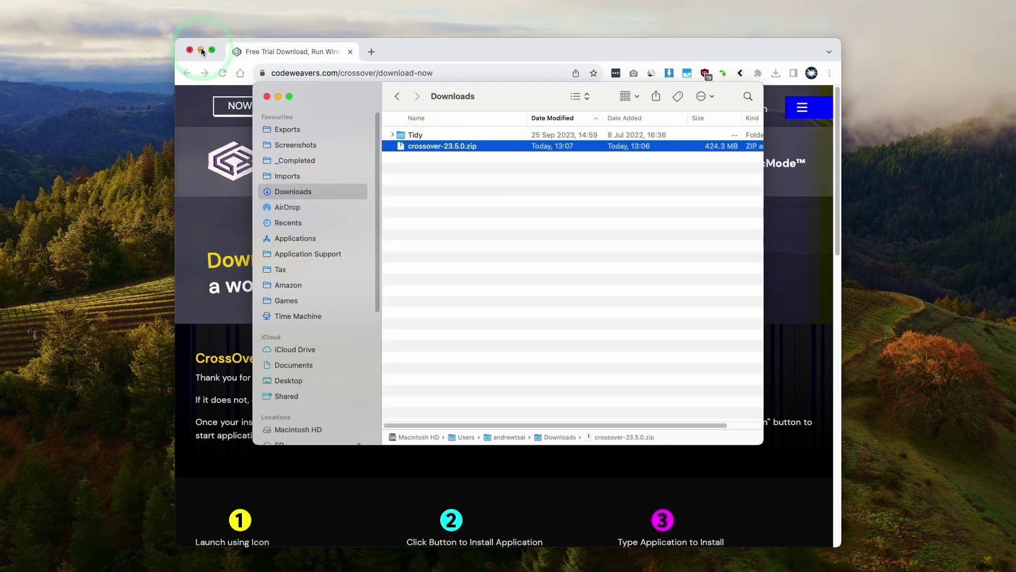
{"action": "left_click", "coordinate": [202, 50]}
{"action": "left_click", "coordinate": [447, 144]}
{"action": "double_click", "coordinate": [438, 146]}
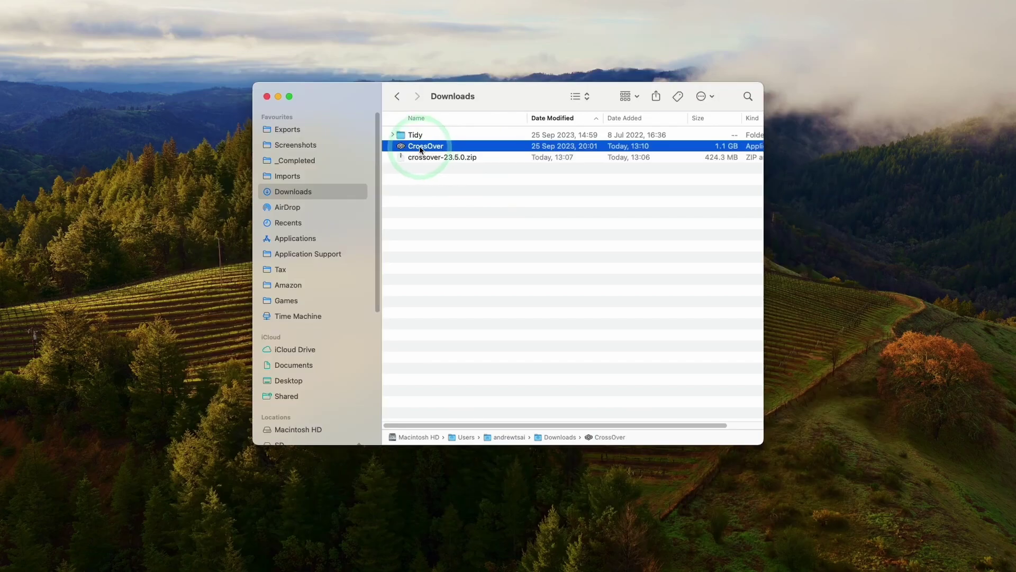
{"action": "left_click_drag", "start_coordinate": [419, 145], "coordinate": [413, 148]}
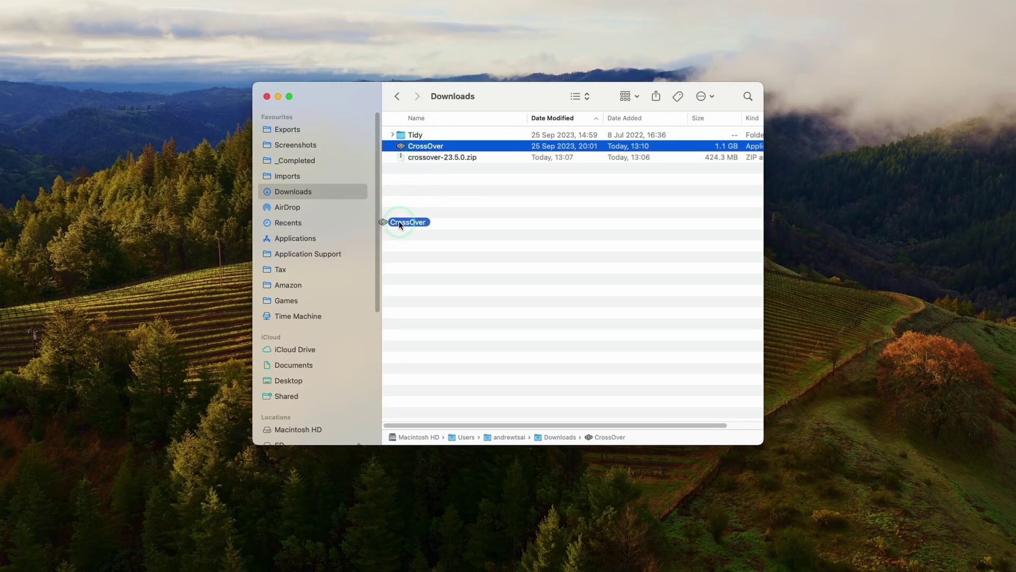
{"action": "left_click_drag", "start_coordinate": [399, 222], "coordinate": [310, 238]}
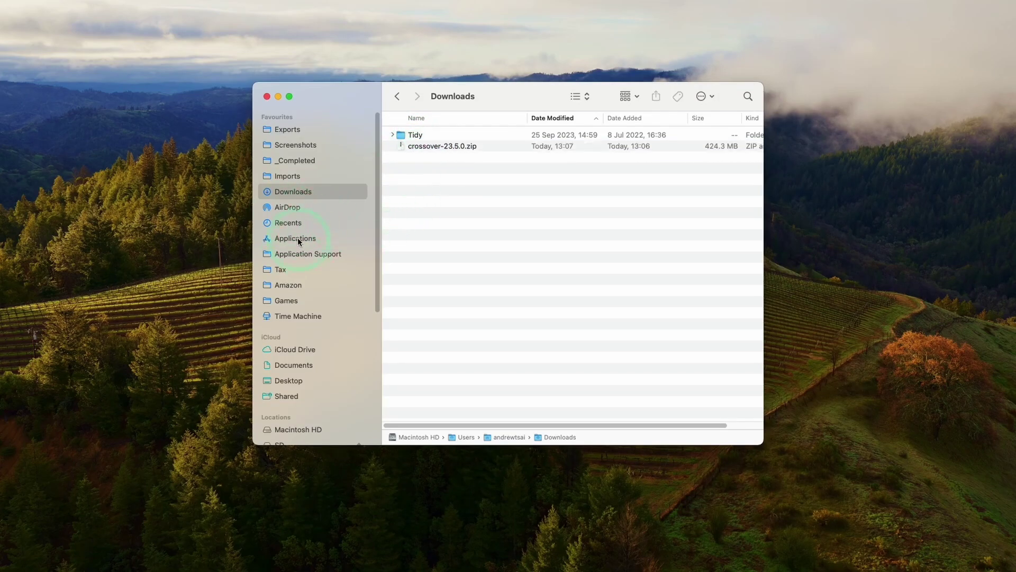
Launch CrossOver from the Applications folder.
{"action": "left_click", "coordinate": [298, 238]}
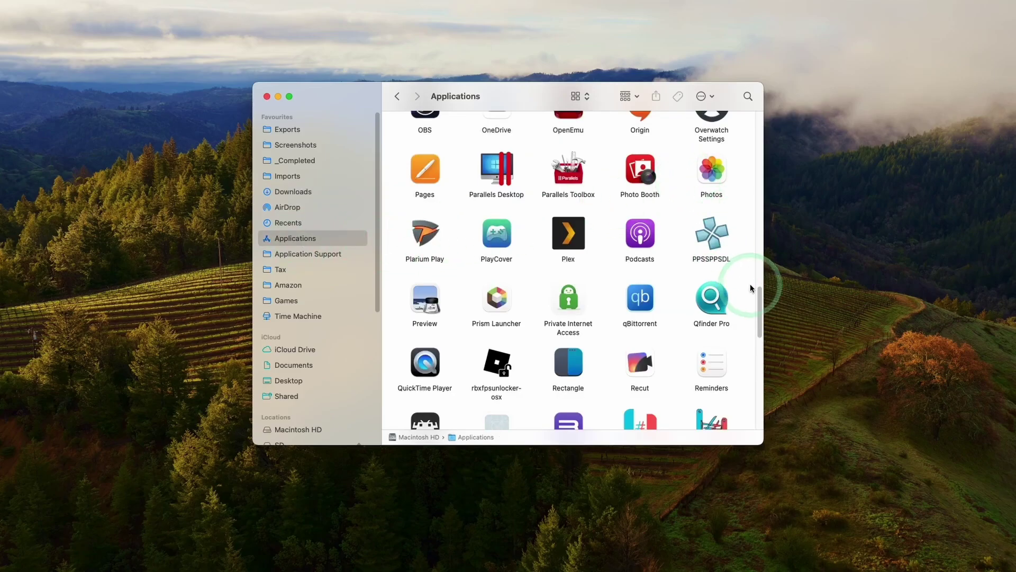
{"action": "left_click_drag", "start_coordinate": [755, 299], "coordinate": [748, 159]}
{"action": "left_click", "coordinate": [569, 254]}
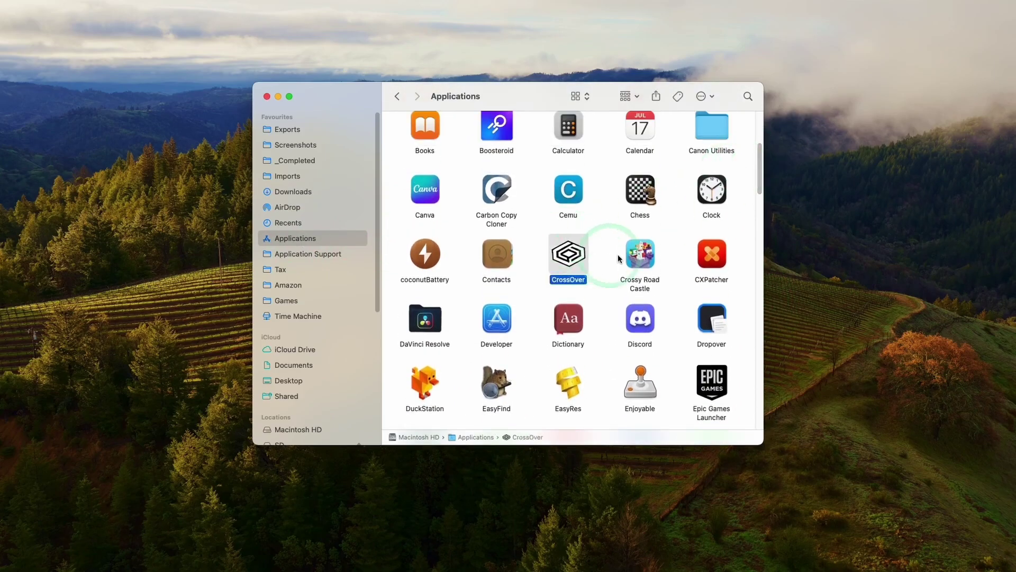
{"action": "double_click", "coordinate": [570, 258]}
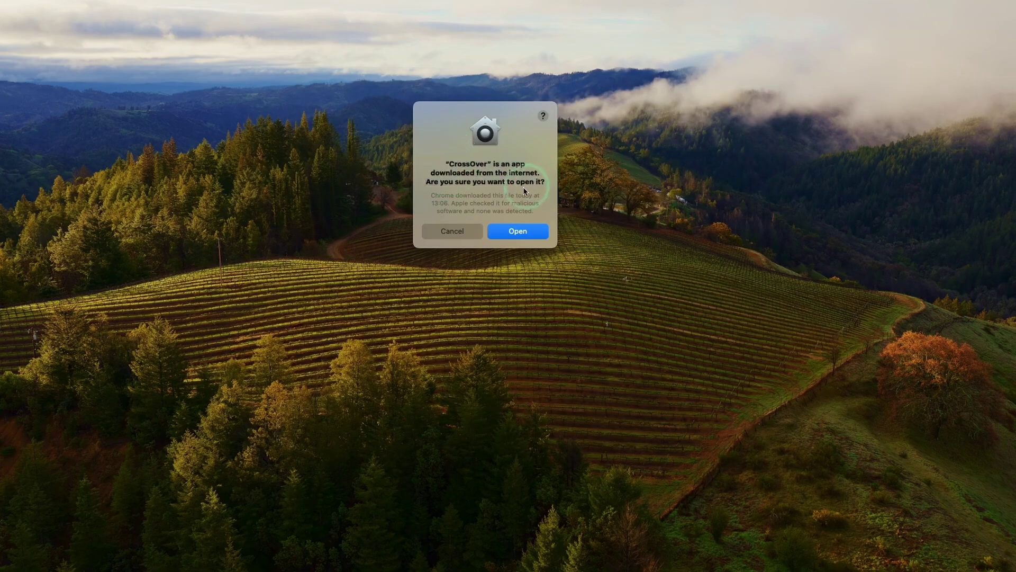
Allow the downloaded CrossOver to open, install Steam into a new bottle, and accept the Courier New font licence.
{"action": "left_click", "coordinate": [518, 230]}
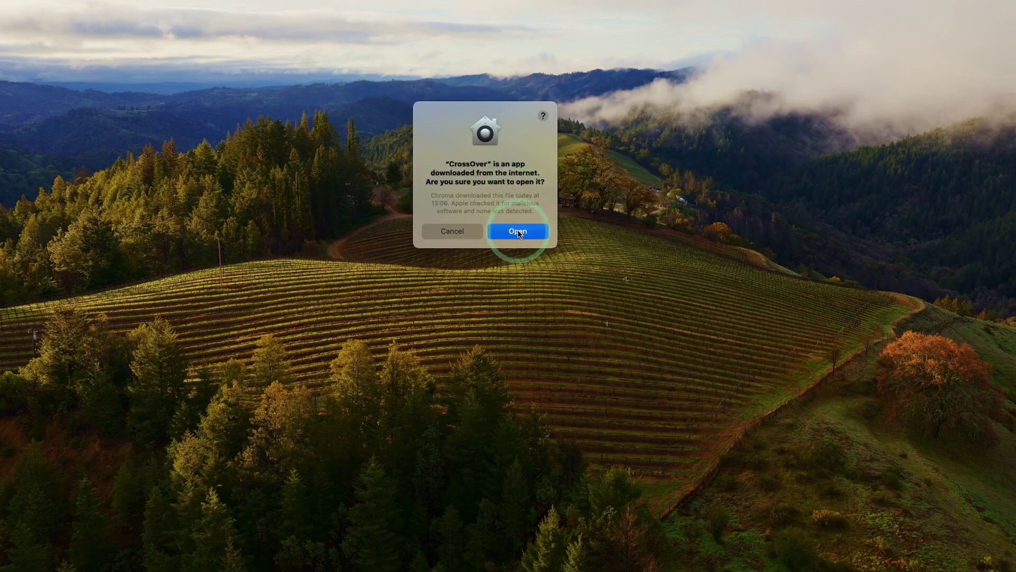
{"action": "left_click", "coordinate": [518, 233]}
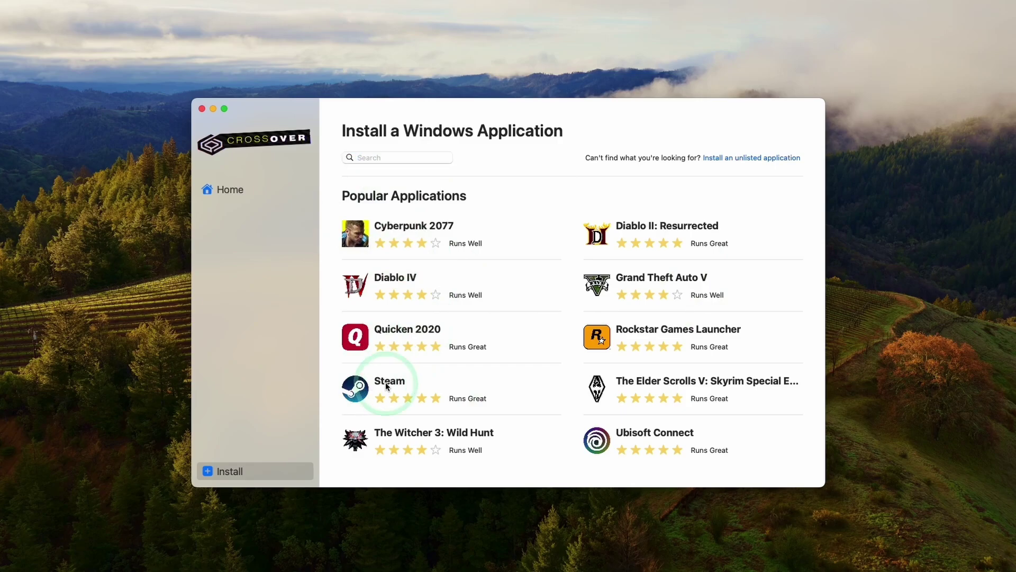
{"action": "left_click", "coordinate": [387, 384]}
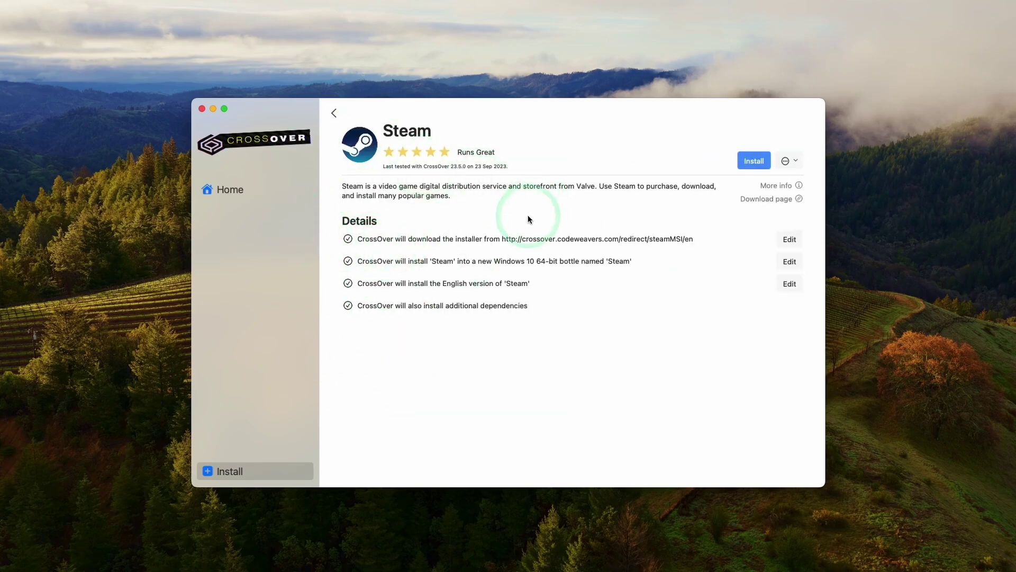
{"action": "left_click", "coordinate": [751, 162]}
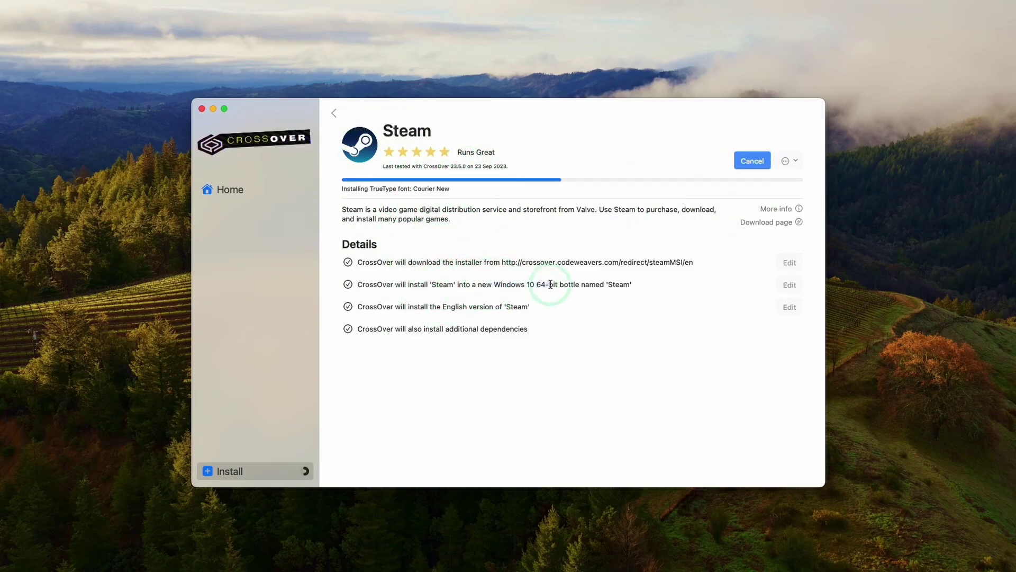
{"action": "left_click", "coordinate": [539, 372]}
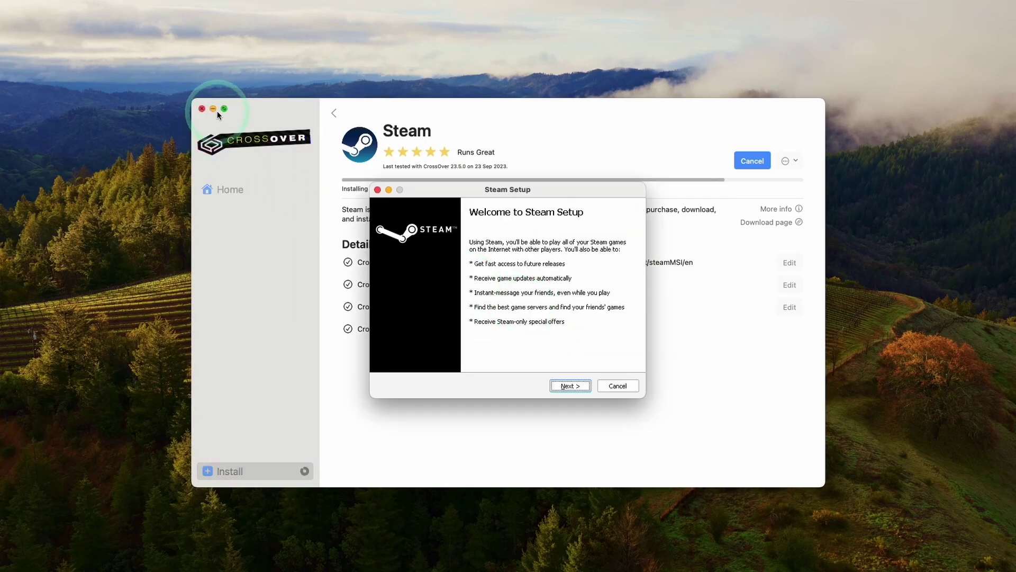
Run Steam Setup with the default language and location, finishing with Run Steam checked.
{"action": "left_click", "coordinate": [213, 110]}
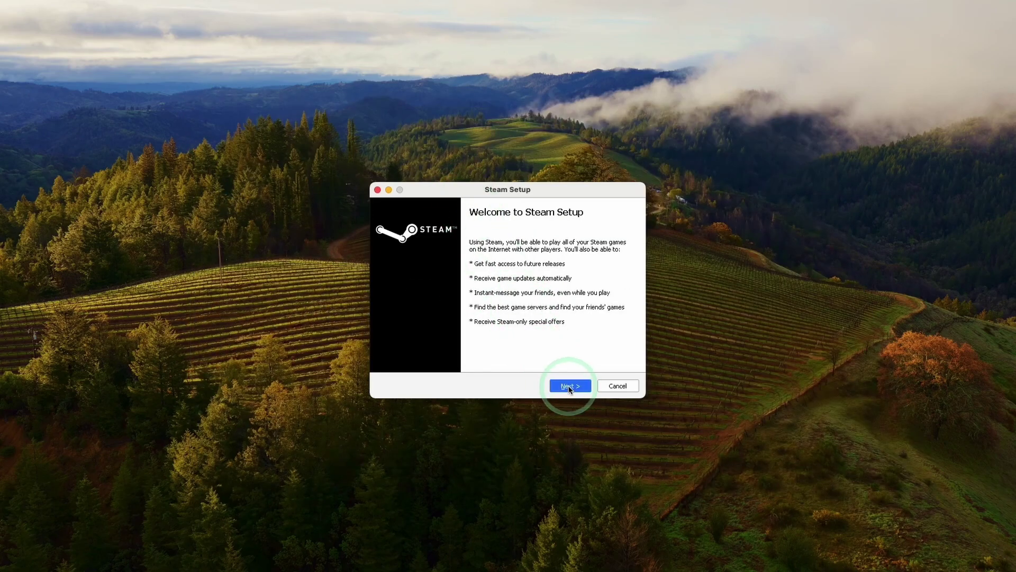
{"action": "left_click", "coordinate": [569, 386]}
{"action": "left_click", "coordinate": [582, 387]}
{"action": "left_click", "coordinate": [569, 386]}
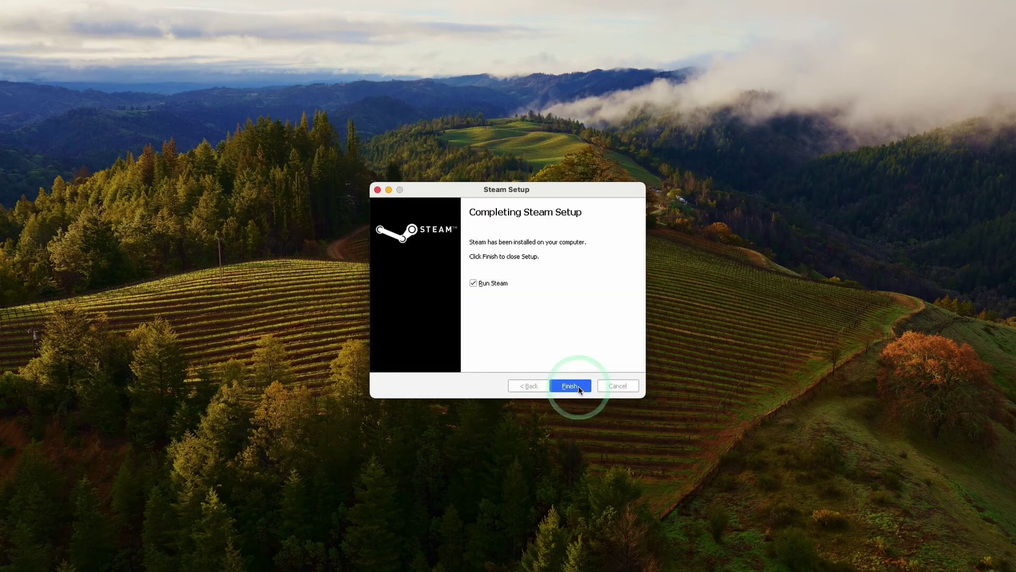
{"action": "left_click", "coordinate": [579, 388]}
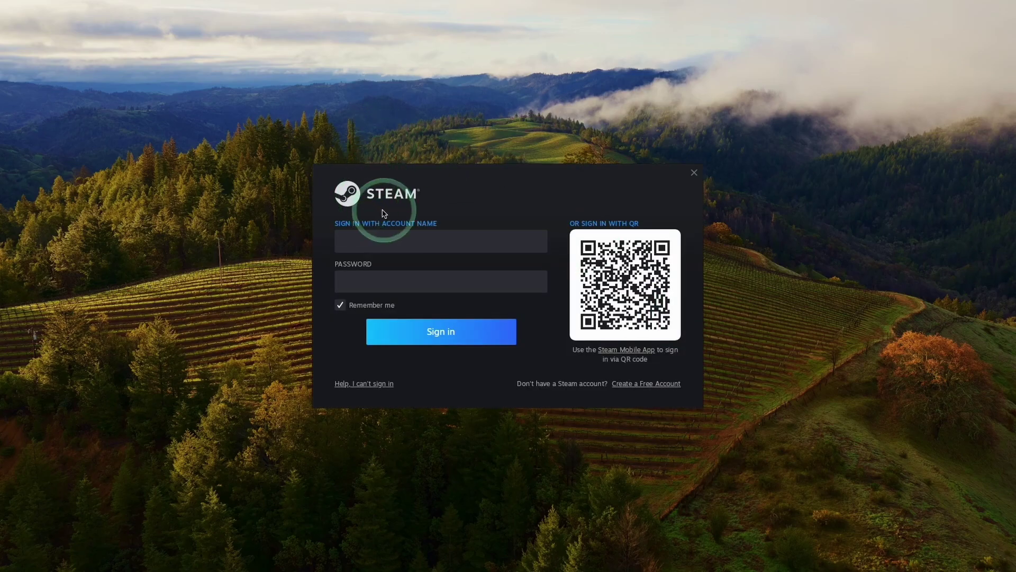
Sign in to Steam, browse the Store, and switch to the Library.
{"action": "left_click", "coordinate": [351, 242]}
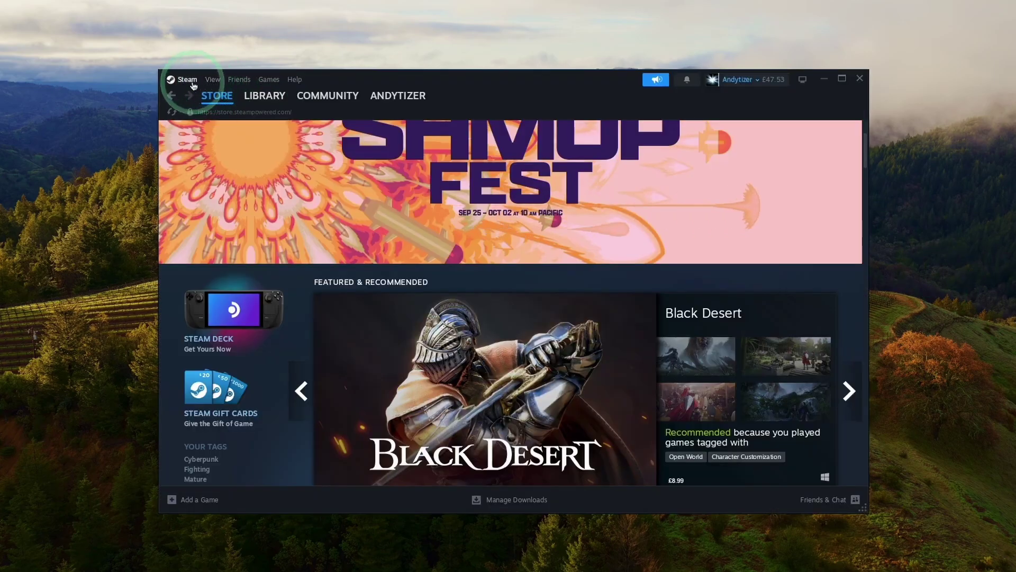
{"action": "left_click", "coordinate": [186, 80]}
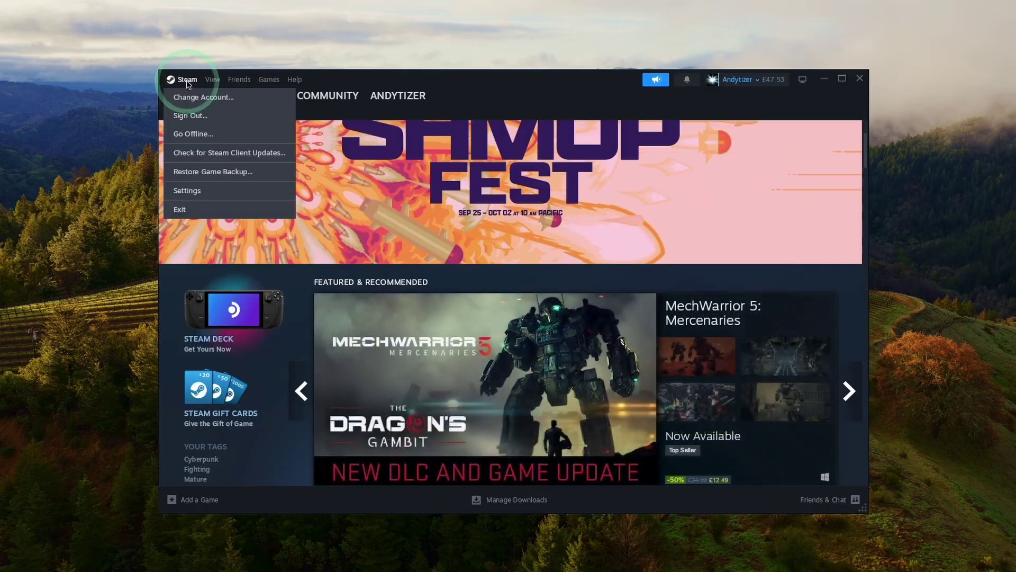
{"action": "mouse_move", "coordinate": [398, 97]}
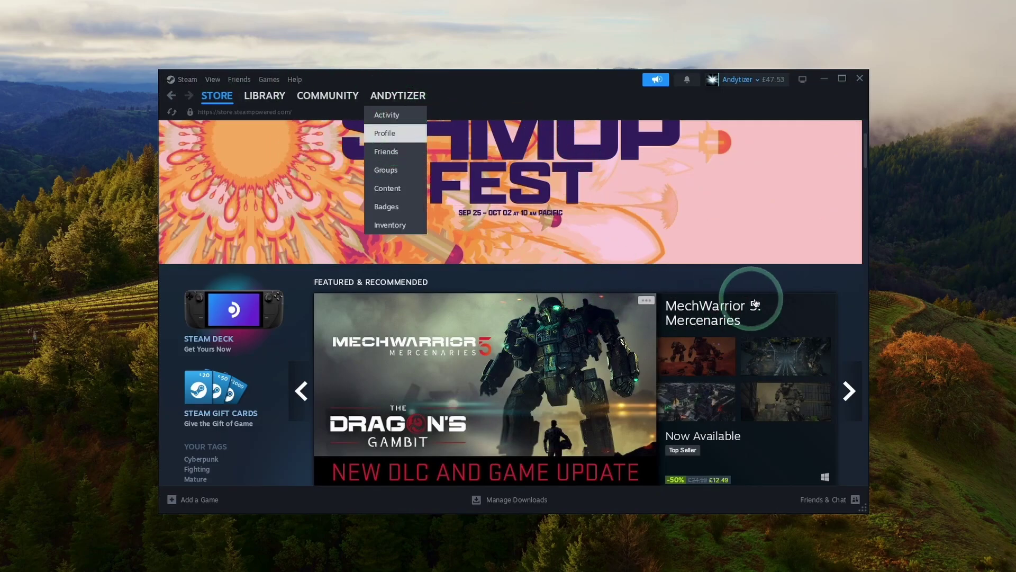
{"action": "scroll", "coordinate": [767, 286], "scroll_direction": "down", "scroll_amount": 7}
{"action": "scroll", "coordinate": [618, 325], "scroll_direction": "down", "scroll_amount": 8}
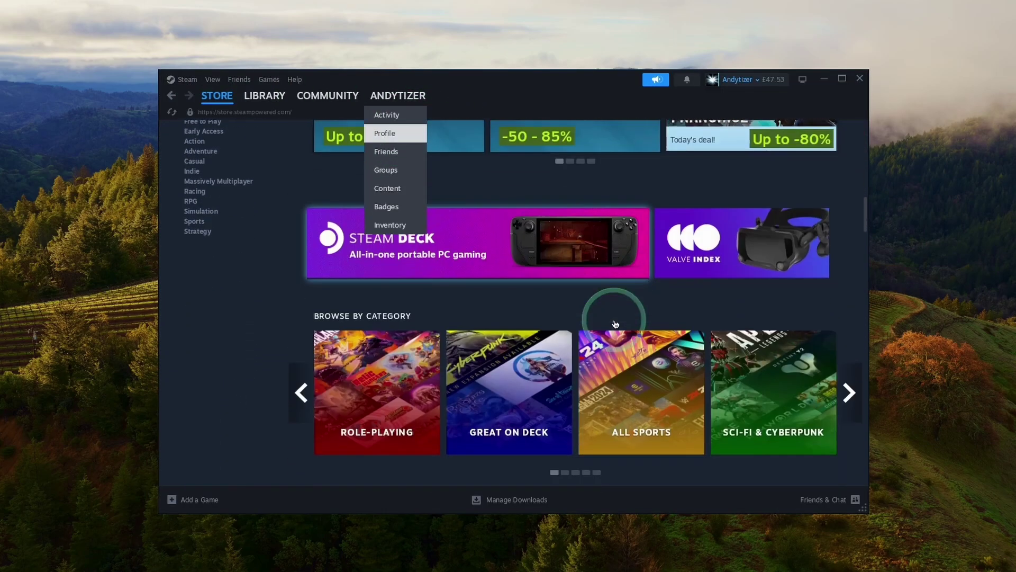
{"action": "scroll", "coordinate": [548, 286], "scroll_direction": "down", "scroll_amount": 10}
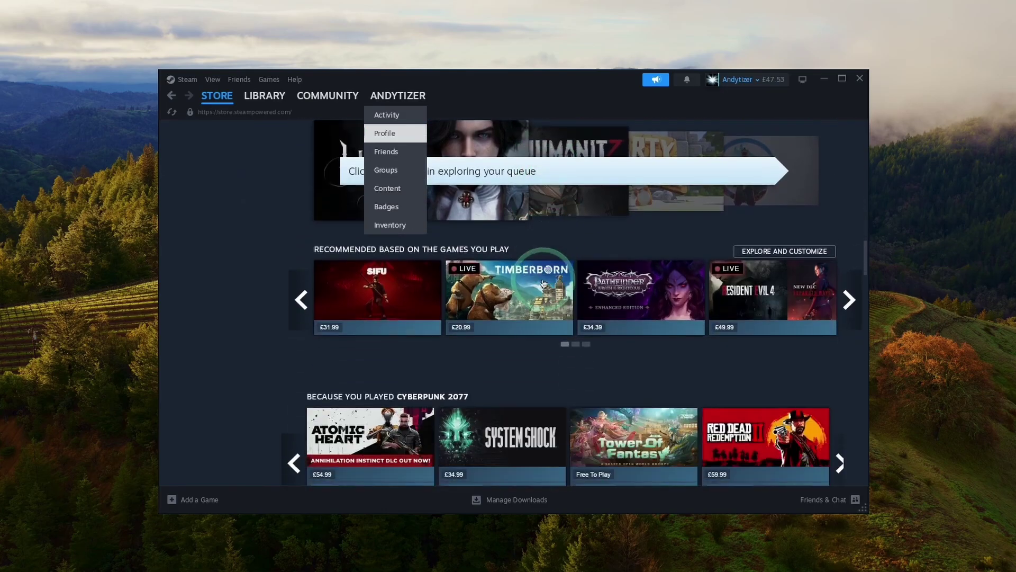
{"action": "left_click", "coordinate": [262, 96]}
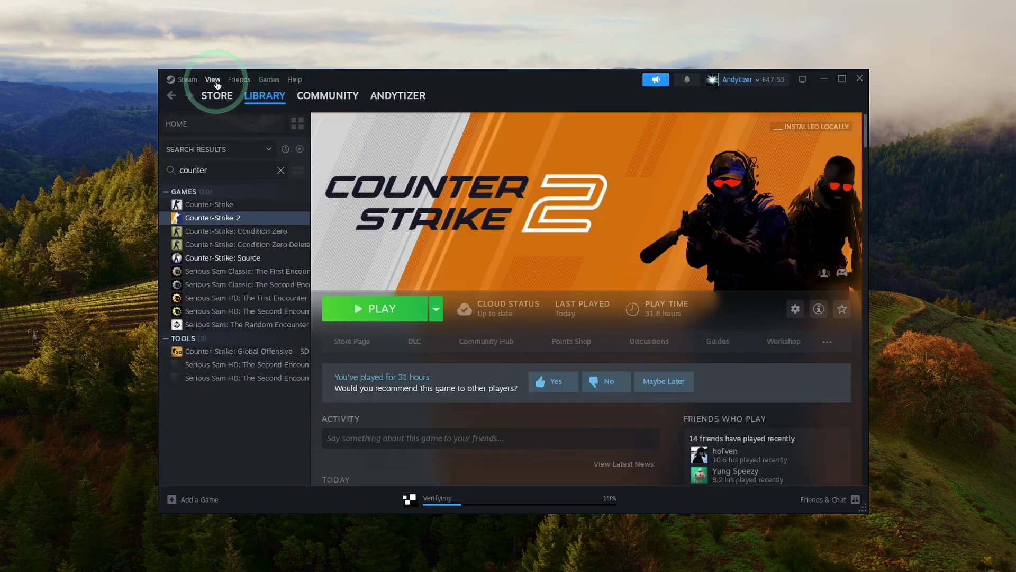
Exit Steam via the Steam menu and select Steam in the CrossOver bottle.
{"action": "left_click", "coordinate": [187, 79]}
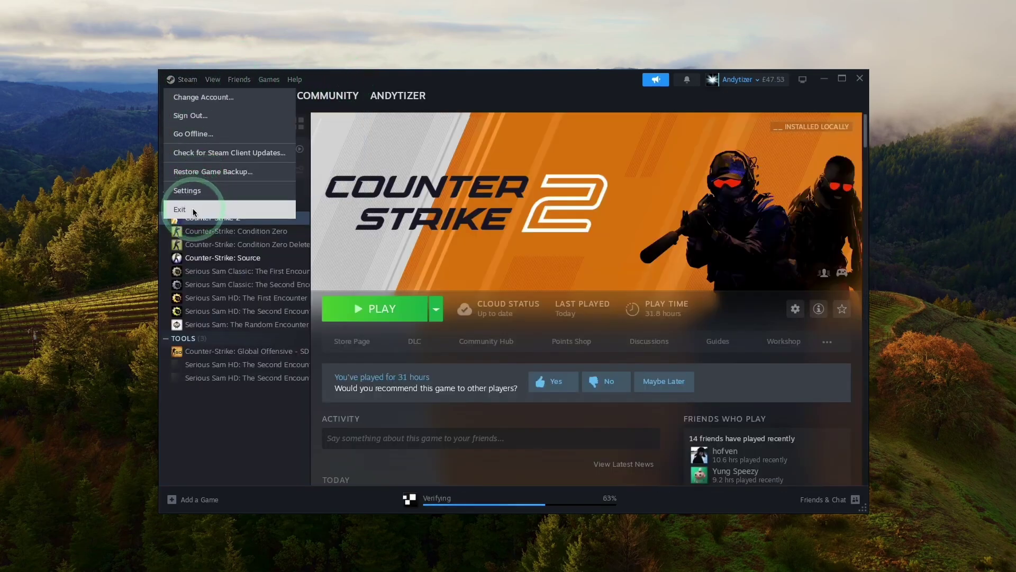
{"action": "left_click", "coordinate": [193, 209]}
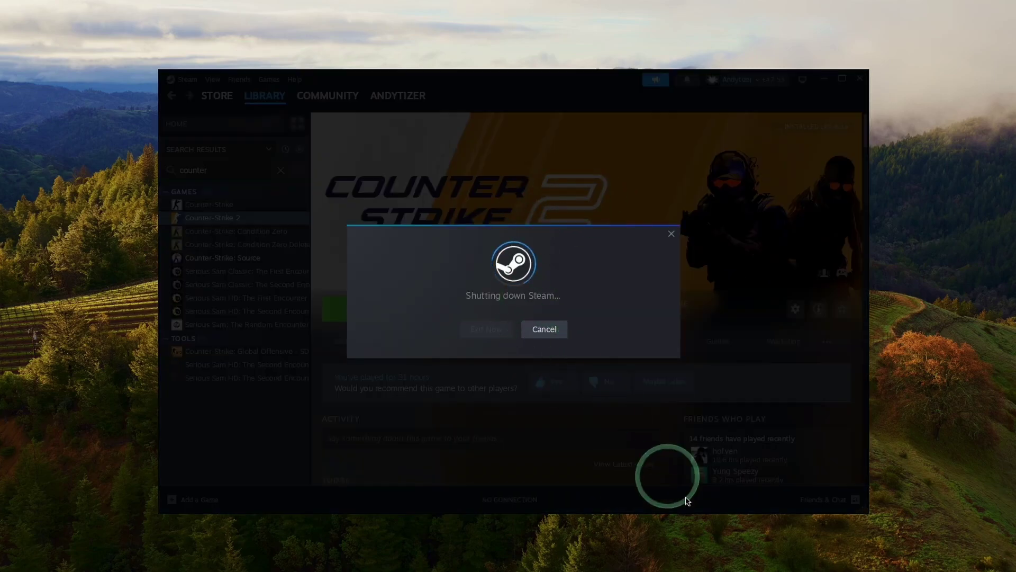
{"action": "left_click", "coordinate": [399, 239]}
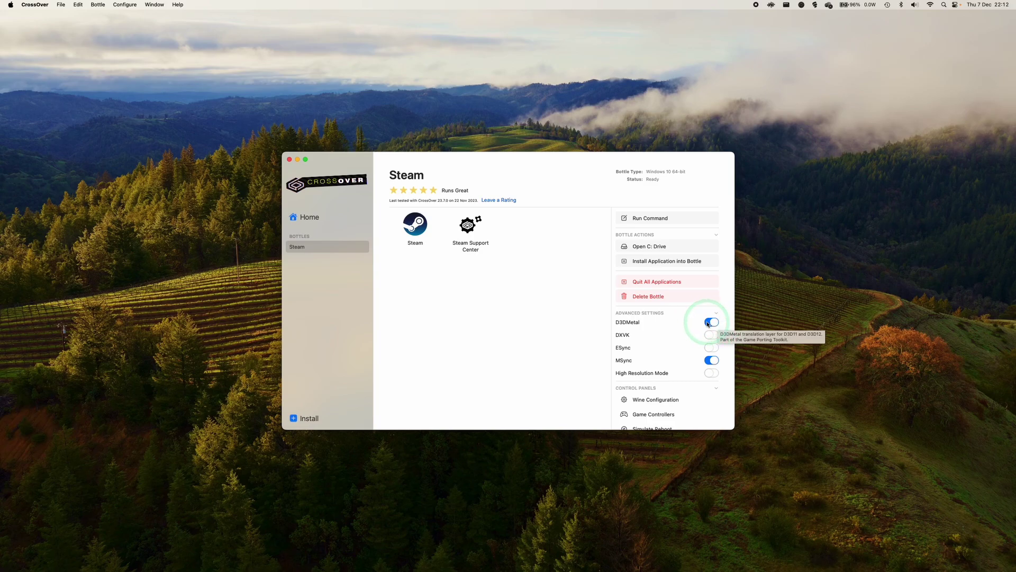
Enable D3DMetal in the Steam bottle's Advanced Settings and relaunch Steam.
{"action": "left_click", "coordinate": [444, 238]}
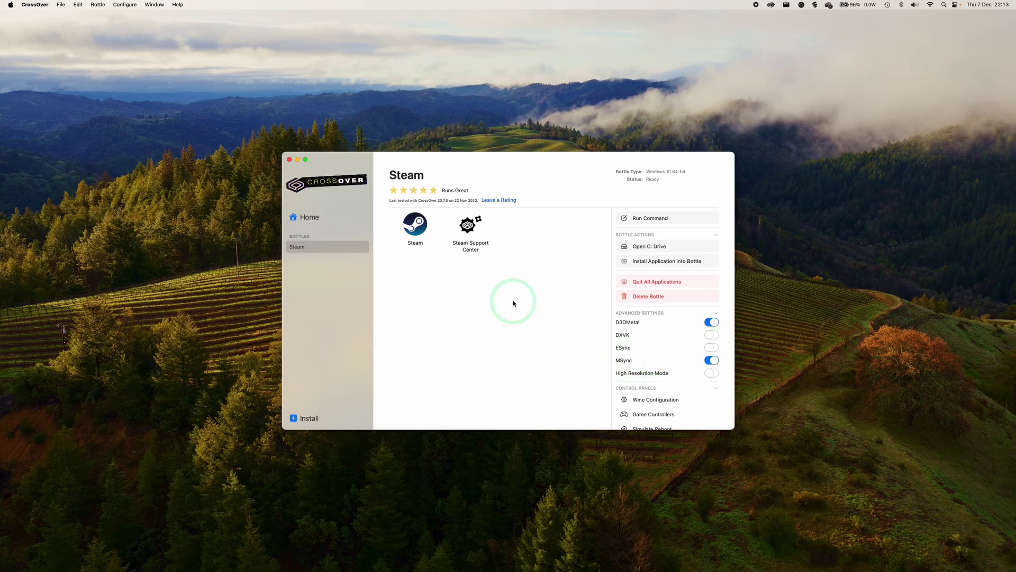
{"action": "left_click", "coordinate": [421, 233]}
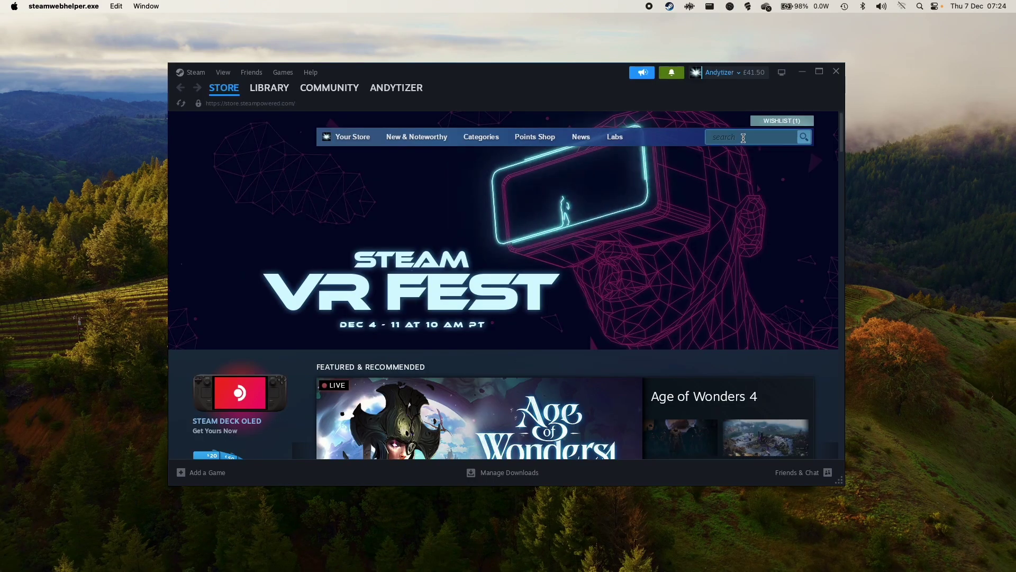
Search the Store for 'final fantasy ever' and add FINAL FANTASY VII EVER CRISIS to the library.
{"action": "left_click", "coordinate": [743, 138]}
{"action": "type", "text": "fin"}
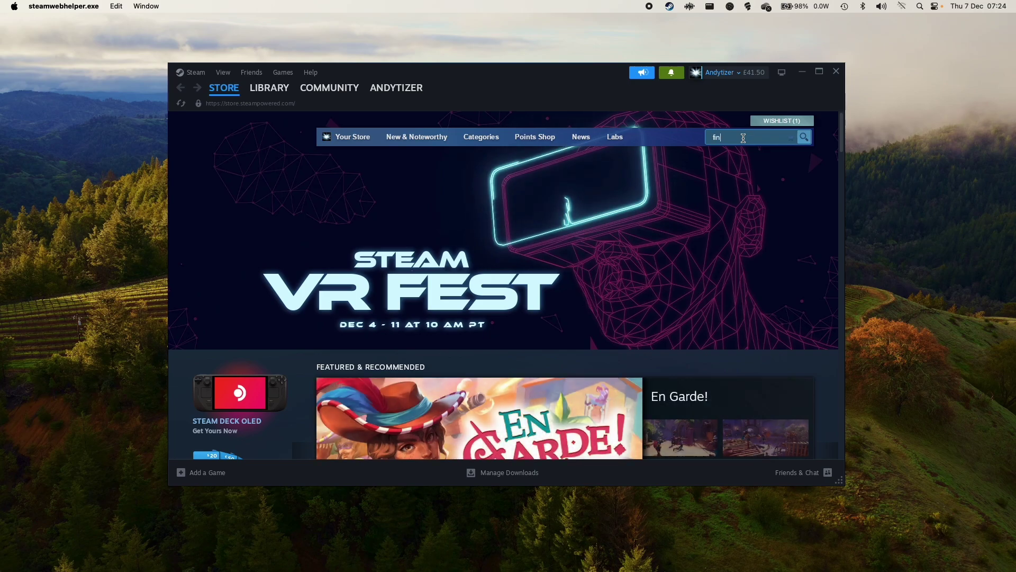
{"action": "type", "text": "al fantasy e"}
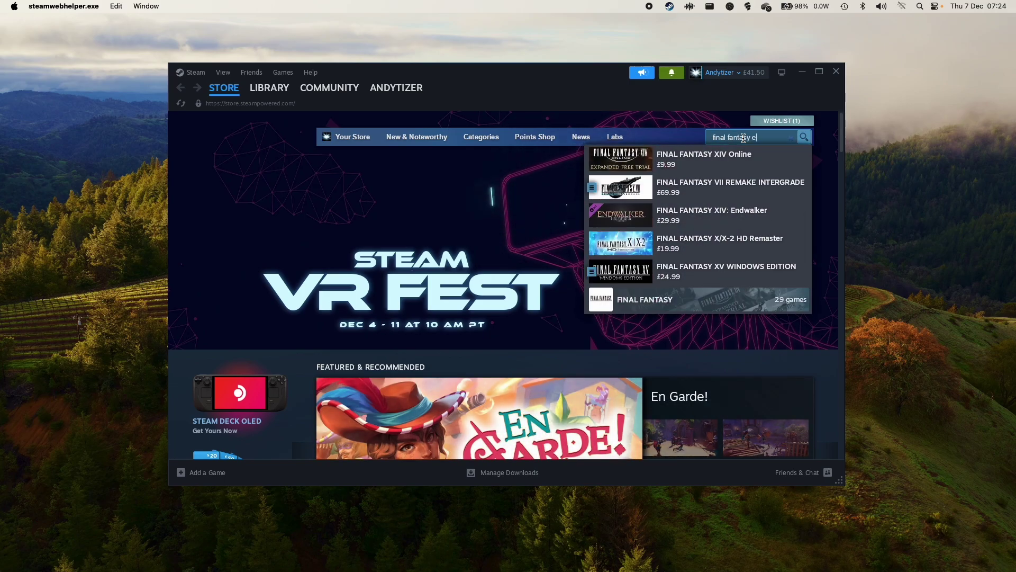
{"action": "type", "text": "ver"}
{"action": "left_click", "coordinate": [704, 159]}
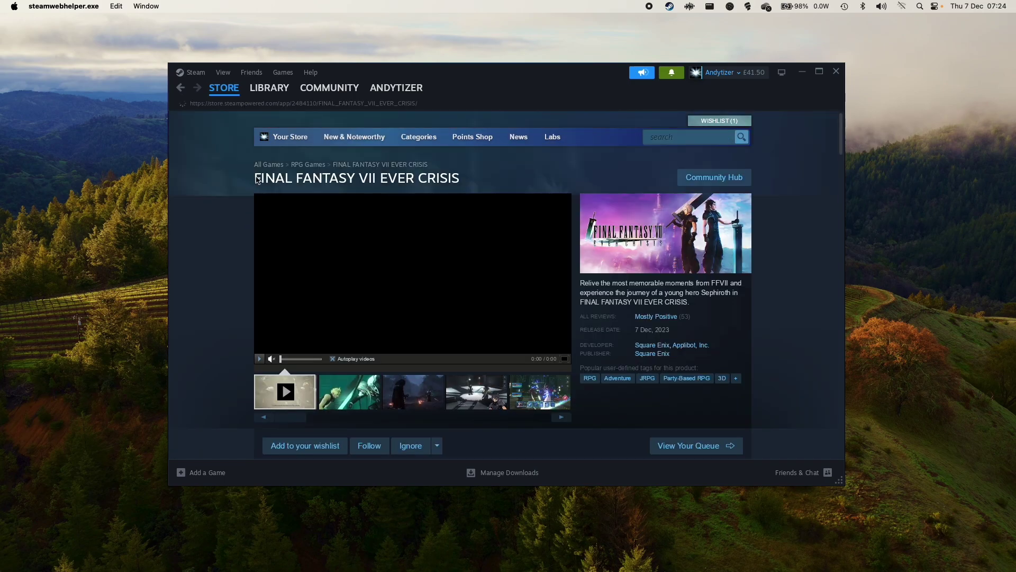
{"action": "scroll", "coordinate": [423, 222], "scroll_direction": "down", "scroll_amount": 5}
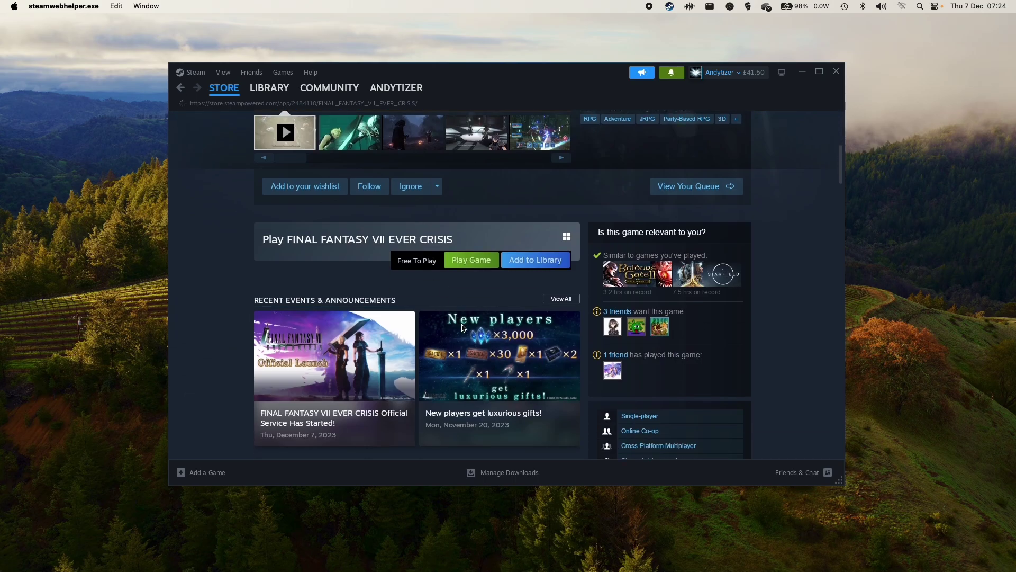
{"action": "left_click", "coordinate": [530, 261]}
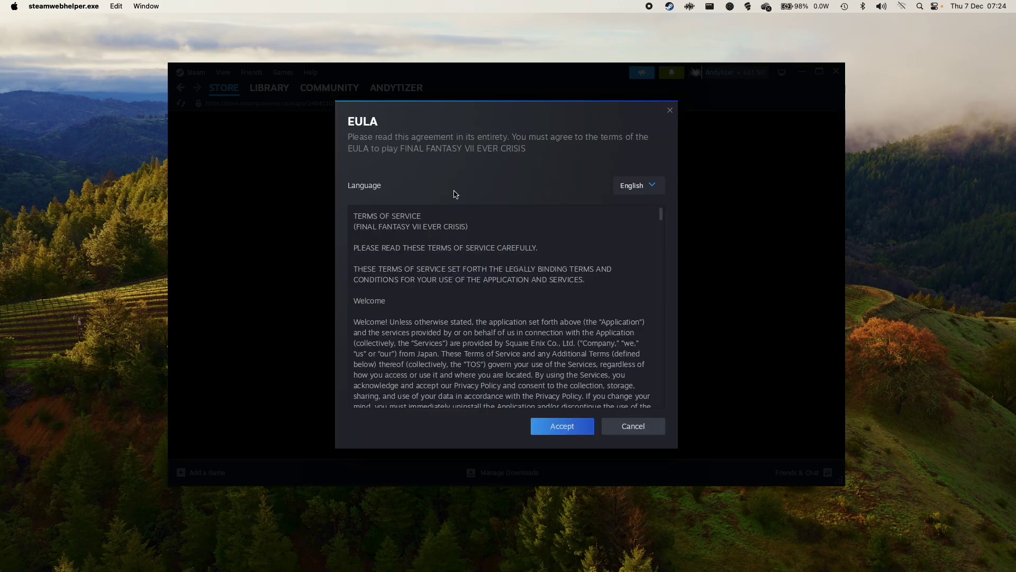
Accept the FINAL FANTASY VII EVER CRISIS EULA to install and launch the game.
{"action": "left_click", "coordinate": [544, 433]}
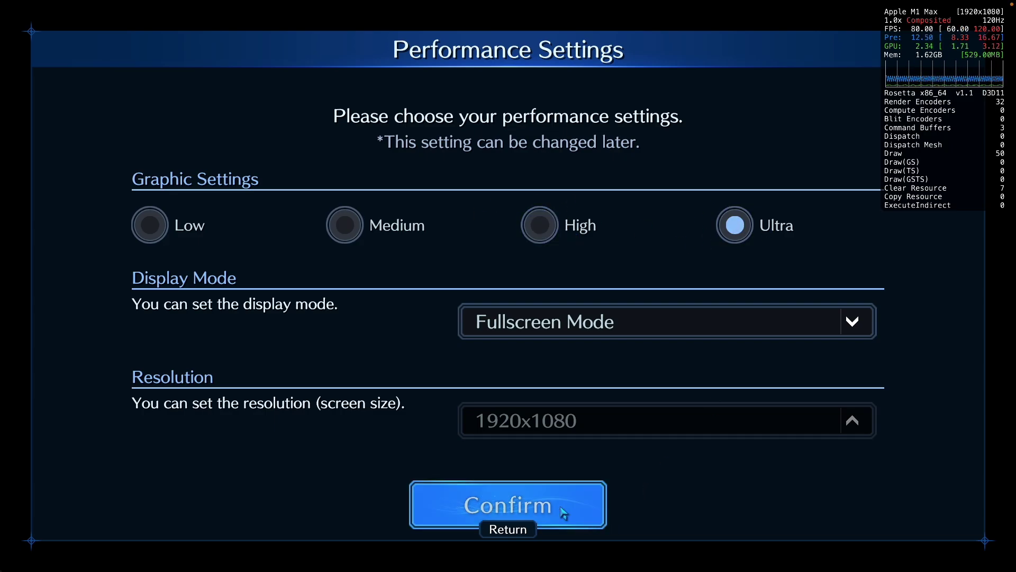
Confirm Ultra Fullscreen settings, accept the Terms of Service, keep the tutorial, and download the 2.2 GB data.
{"action": "left_click", "coordinate": [538, 508]}
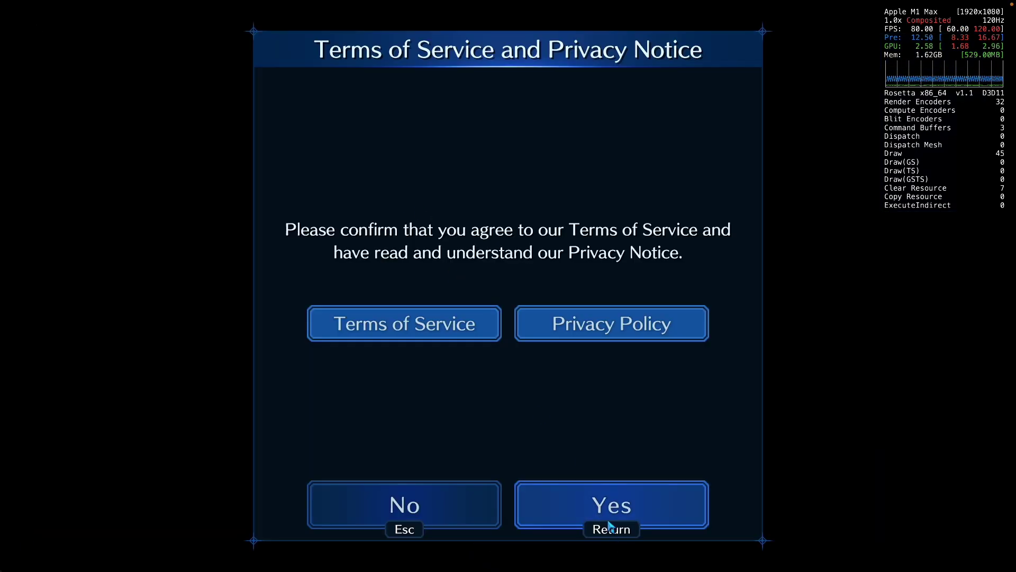
{"action": "left_click", "coordinate": [610, 525]}
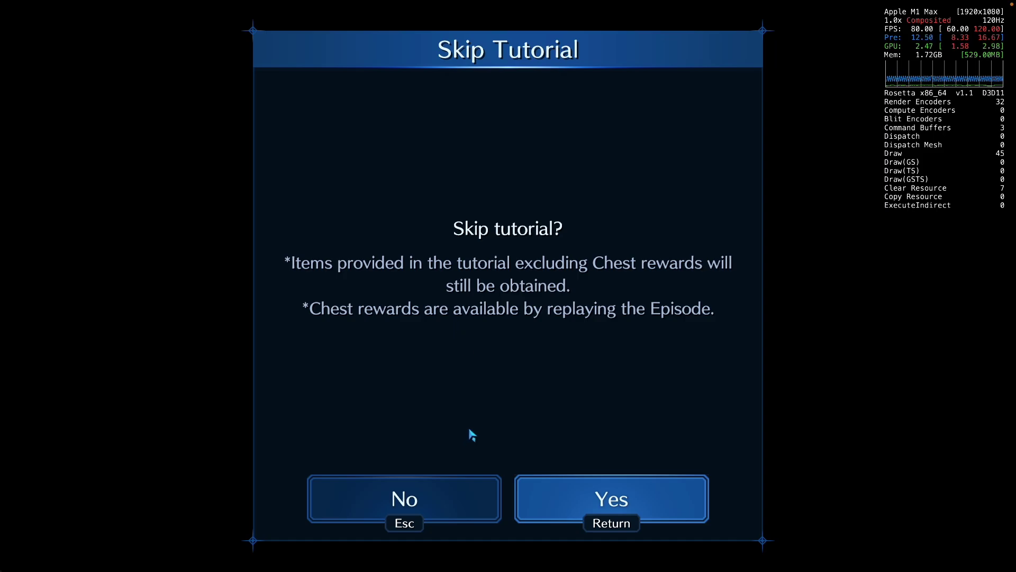
{"action": "left_click", "coordinate": [448, 519]}
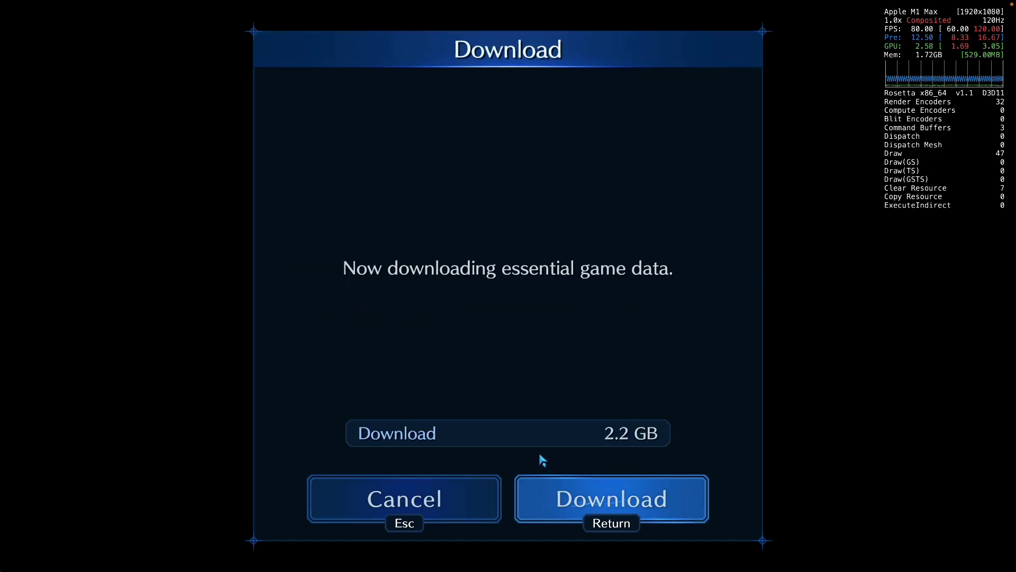
{"action": "left_click", "coordinate": [609, 482]}
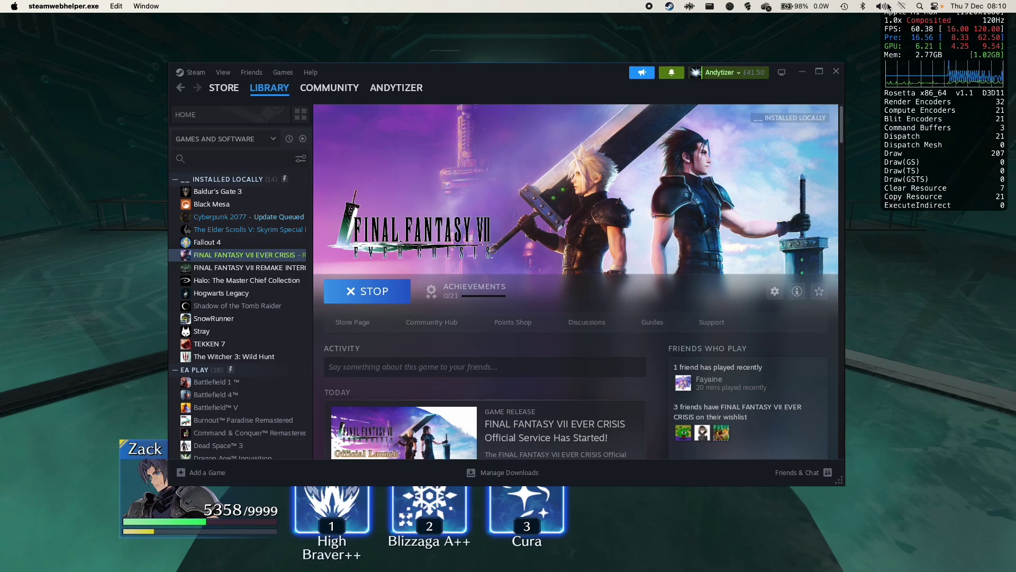
Cast Cura on Zack against Sephiroth and dismiss the limit break tutorial tip.
{"action": "left_click", "coordinate": [881, 6]}
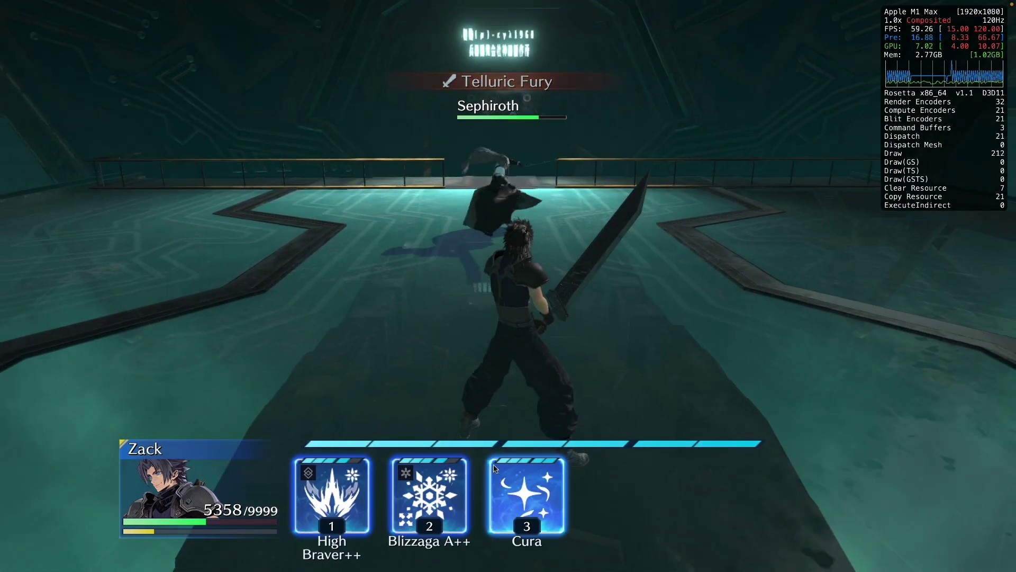
{"action": "left_click", "coordinate": [553, 466]}
{"action": "left_click", "coordinate": [531, 496]}
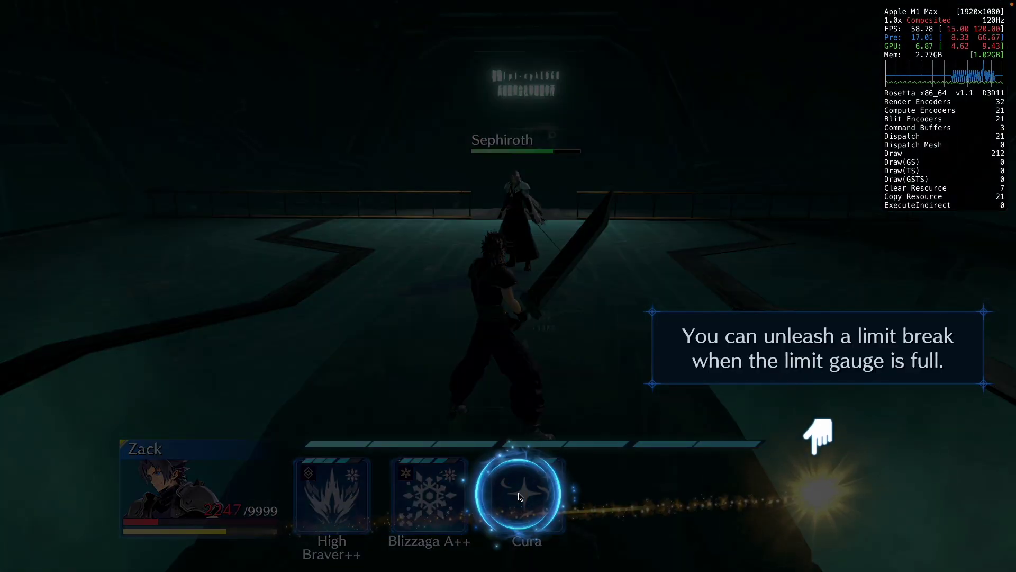
{"action": "left_click", "coordinate": [839, 500]}
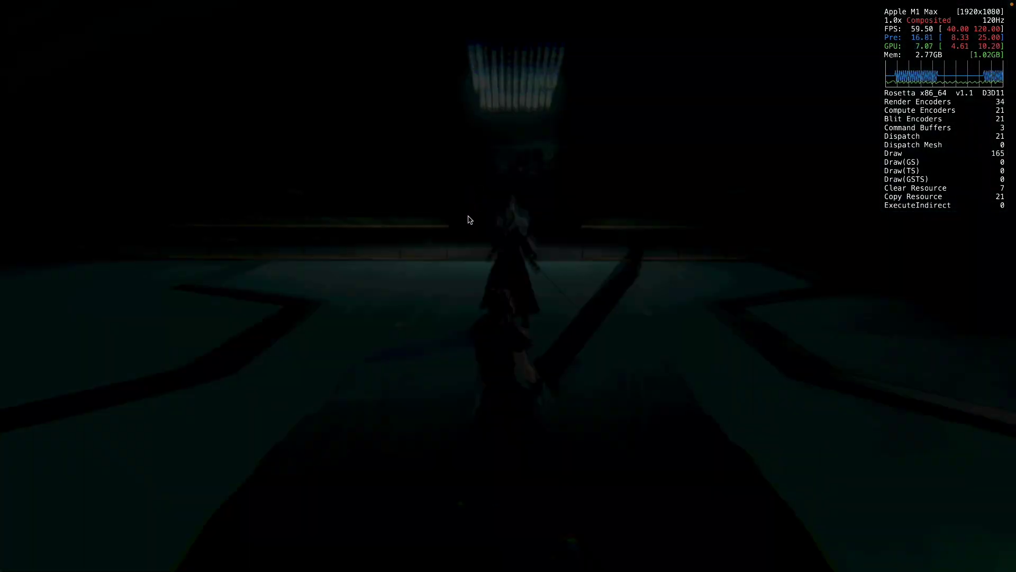